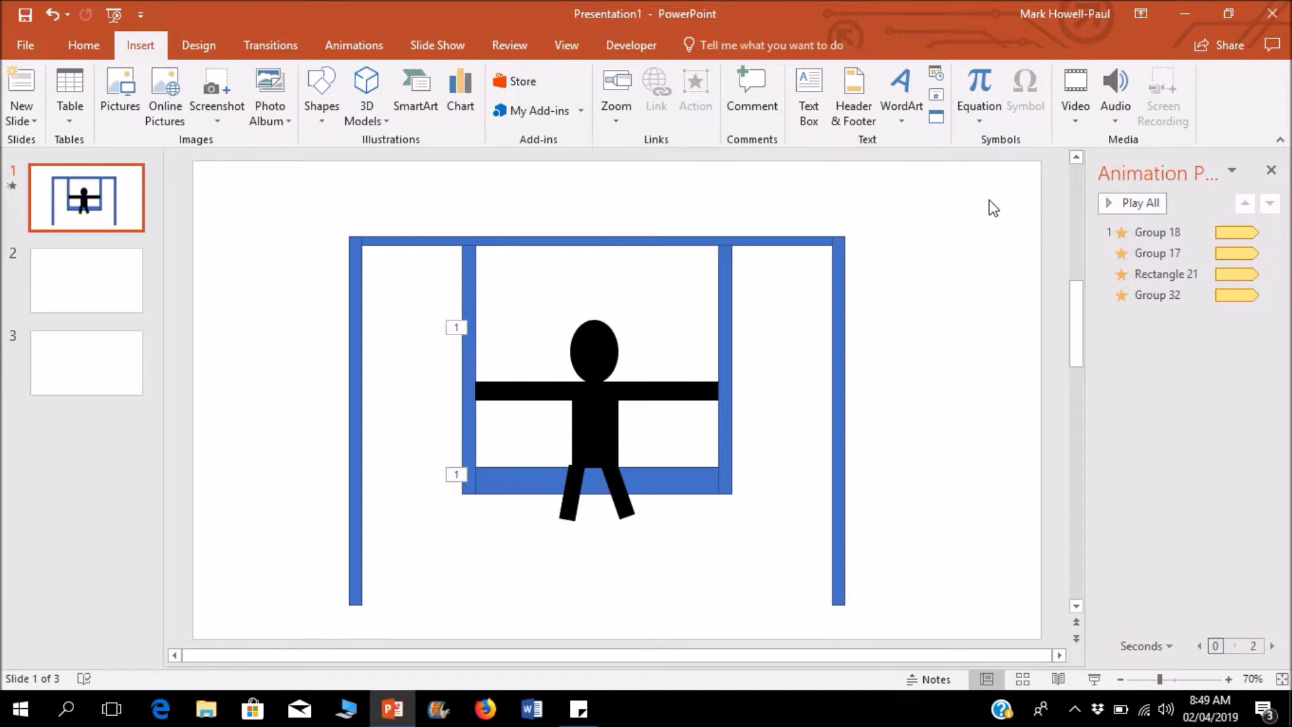
Step: Preview slide 1's stick-figure swing animation, then move to the blank slide 2
left_click(1120, 202)
left_click(123, 276)
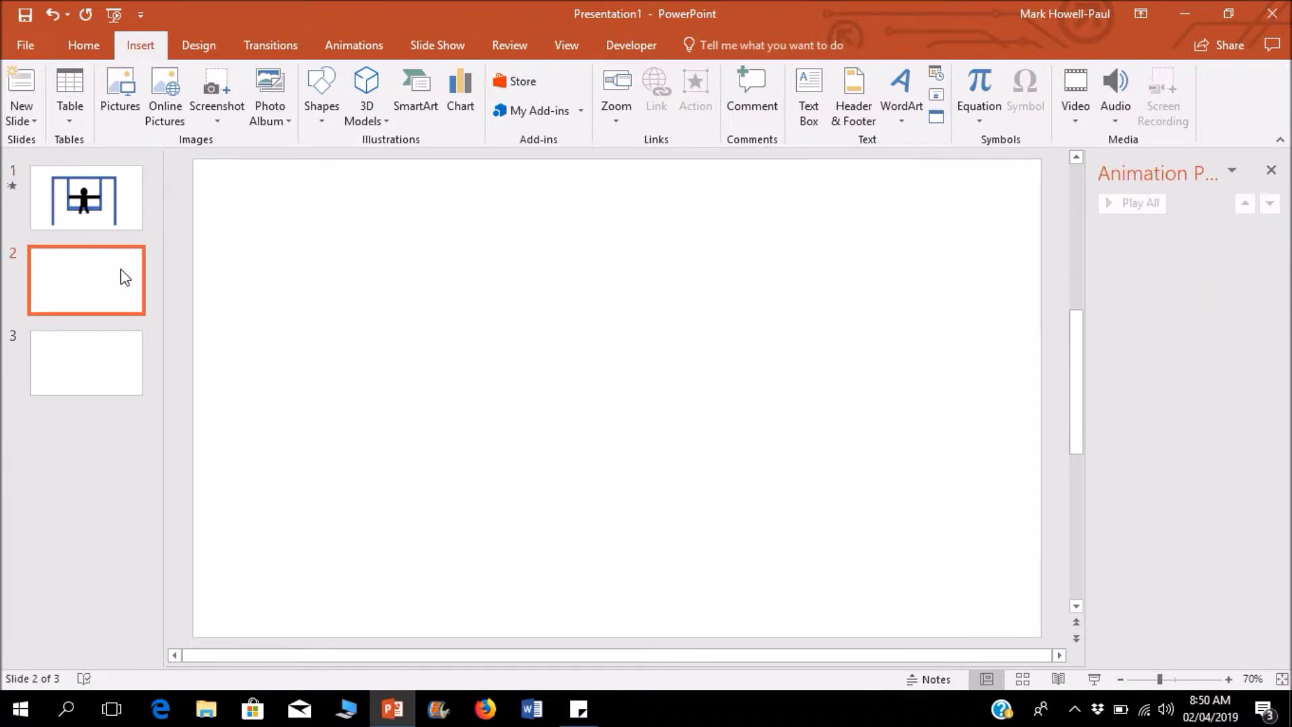
Step: Draw a tall, thin blue rectangle on slide 2 as the first bar
left_click(335, 102)
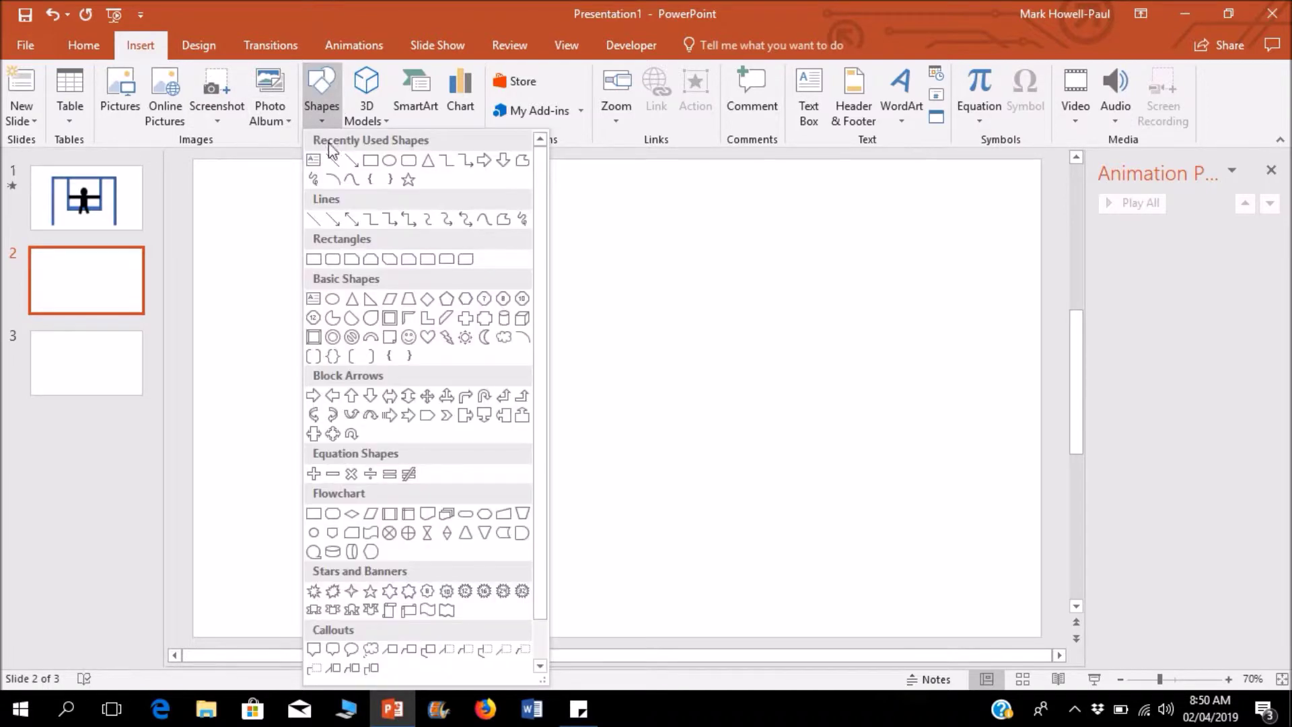
left_click(378, 164)
left_click_drag(355, 219, 376, 409)
left_click_drag(357, 394, 389, 437)
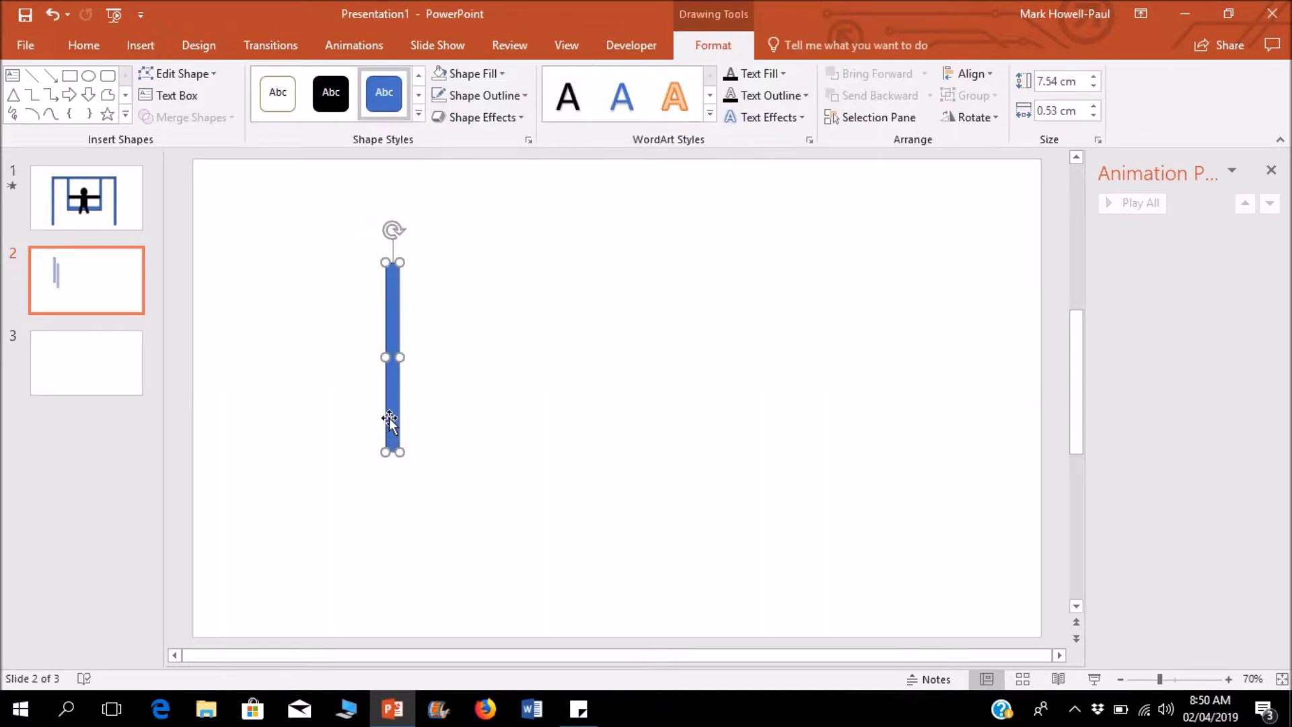
Step: Duplicate the bar into a second bar and stack copies extending above the slide's top edge
key("ctrl+d")
key("ctrl+d")
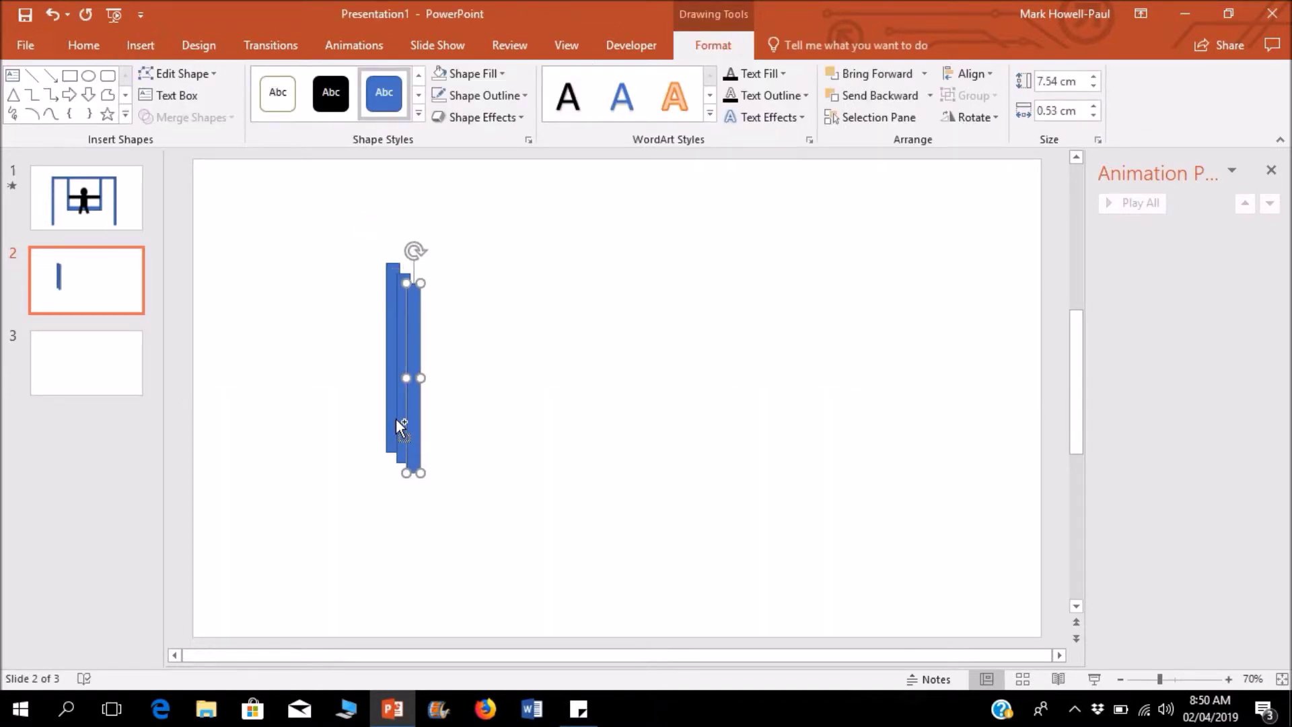
key("ctrl+d")
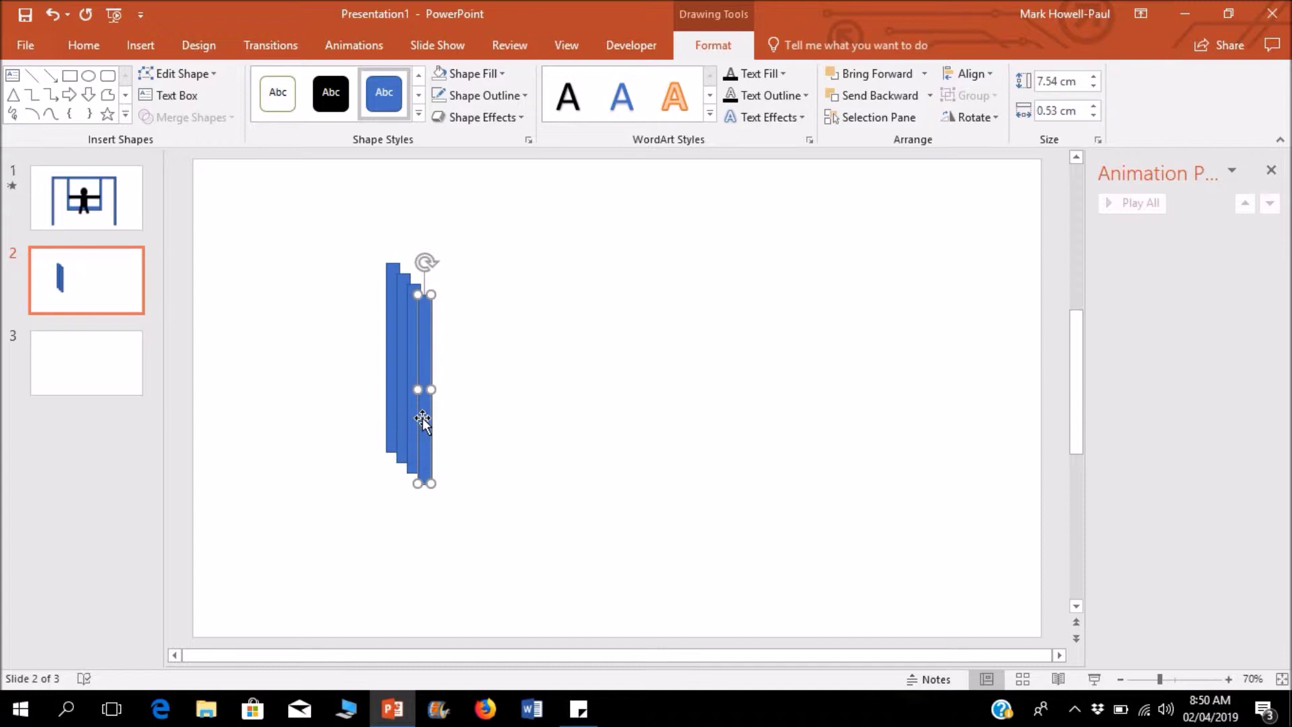
left_click_drag(423, 419, 600, 385)
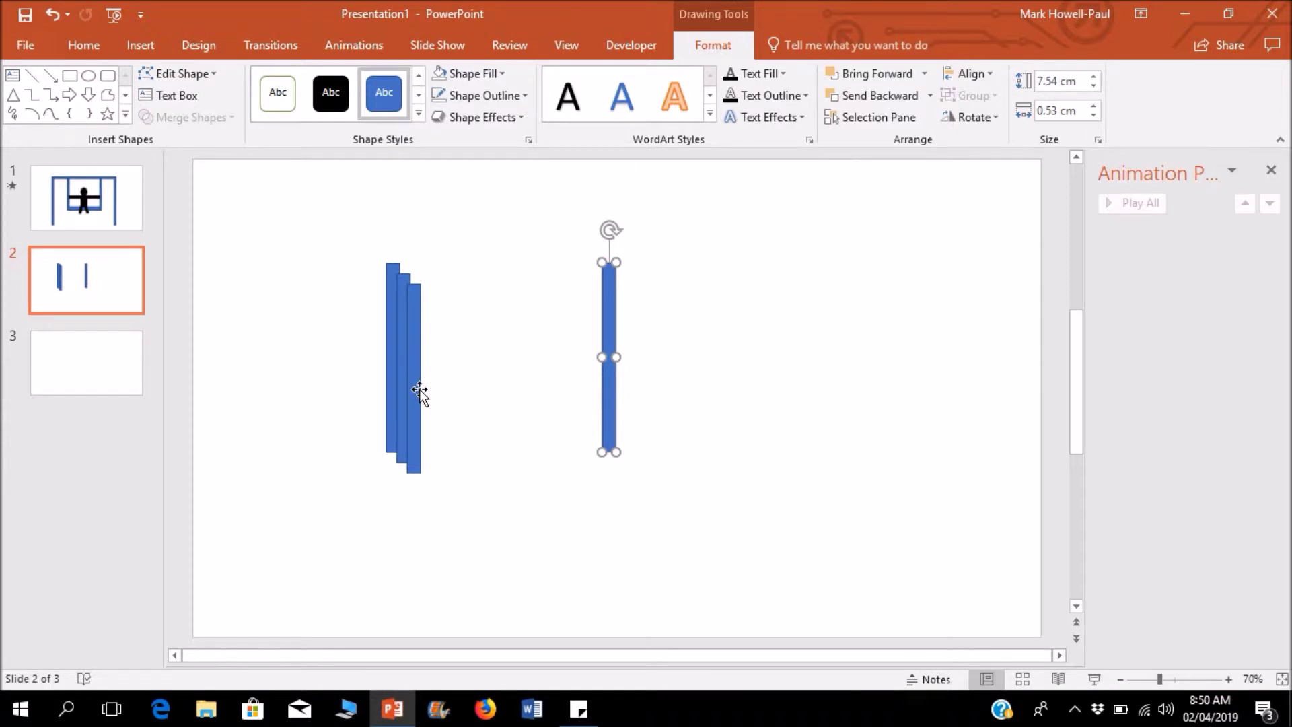
left_click_drag(418, 389, 614, 181)
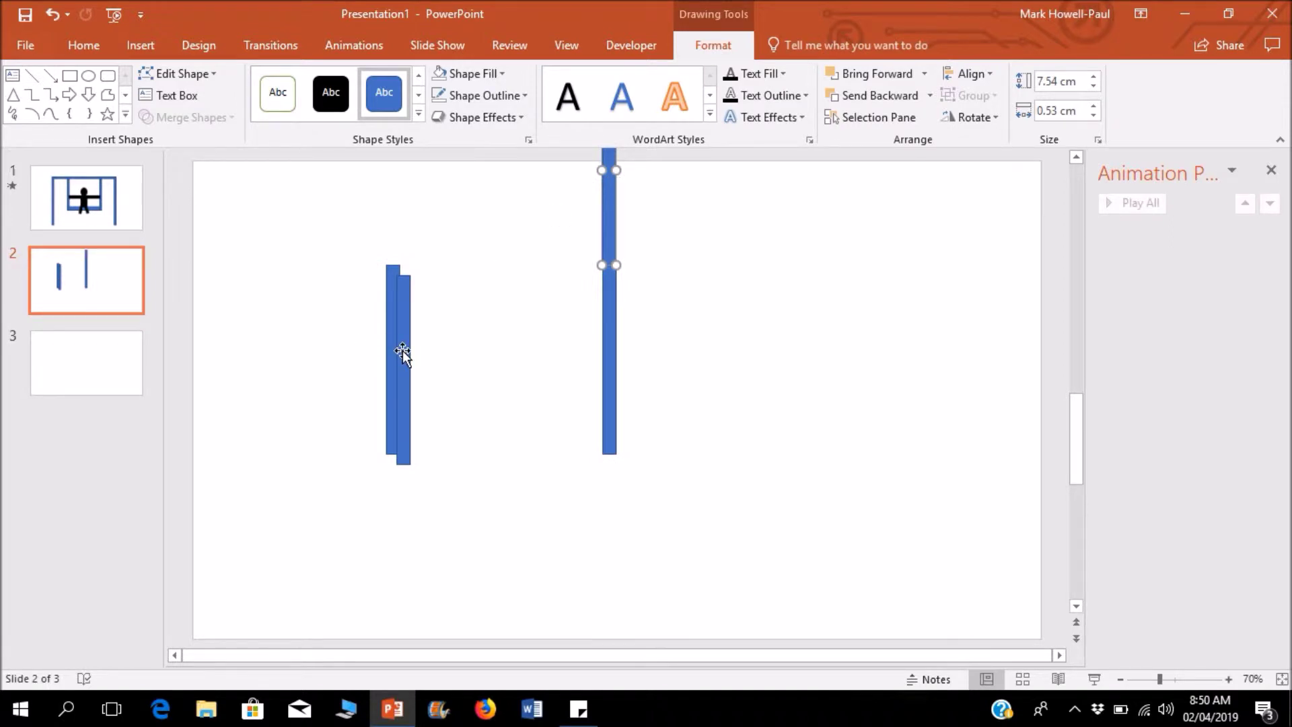
mouse_move(403, 350)
left_mouse_down()
mouse_move(443, 160)
mouse_move(414, 121)
mouse_move(416, 159)
mouse_move(381, 222)
left_mouse_up()
Step: Set the upper rectangles of both bars to No Fill, leaving two shorter blue bars visible
left_click(447, 370)
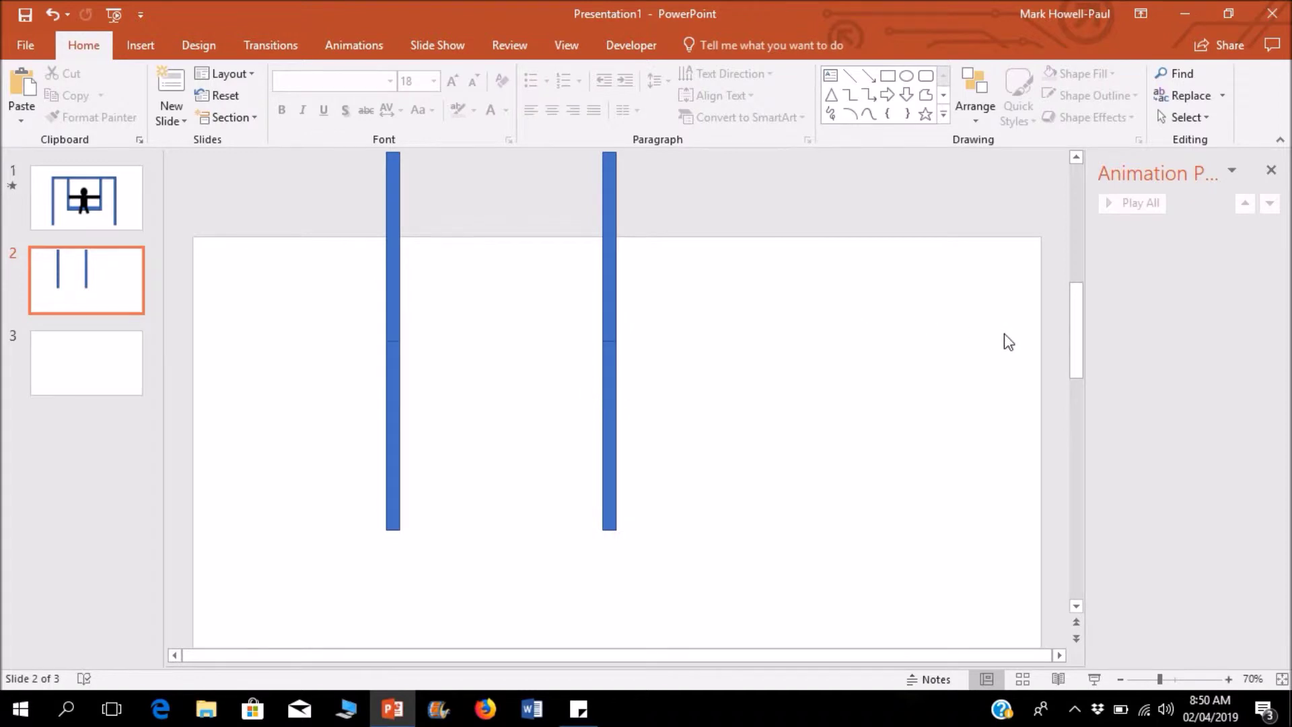
left_click_drag(1081, 347, 1080, 359)
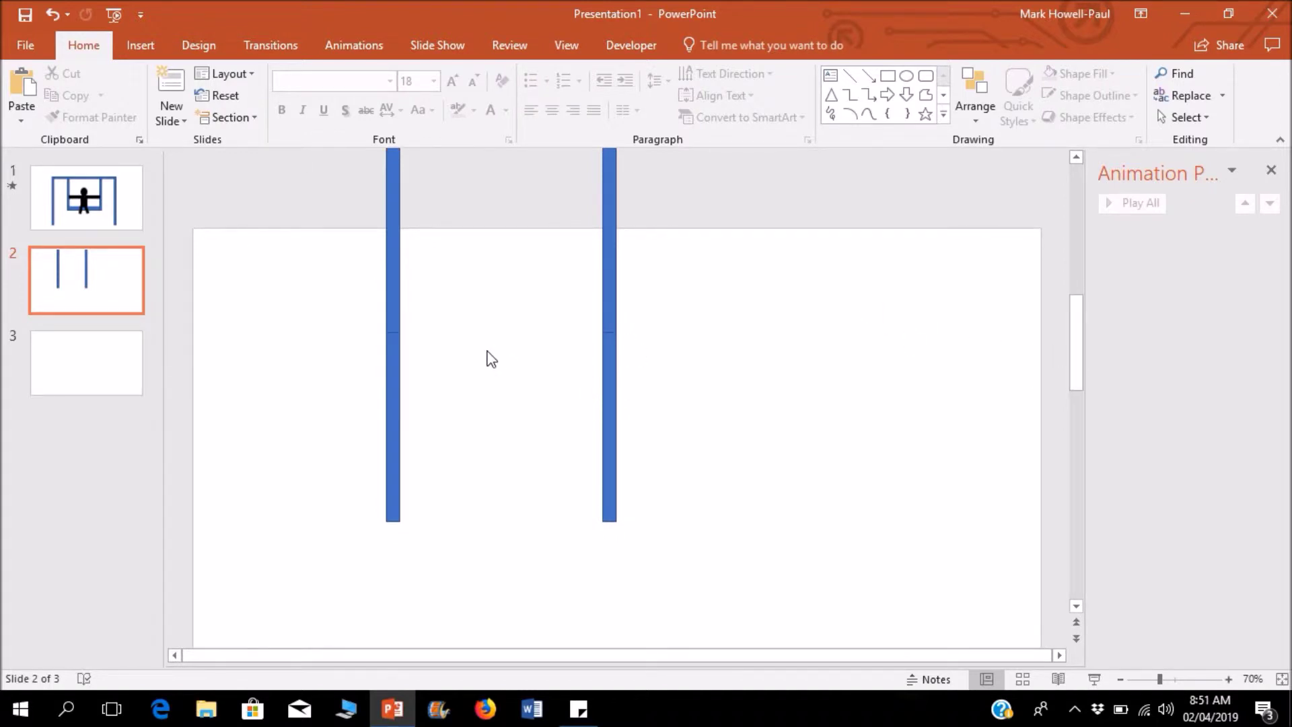
left_click(399, 305)
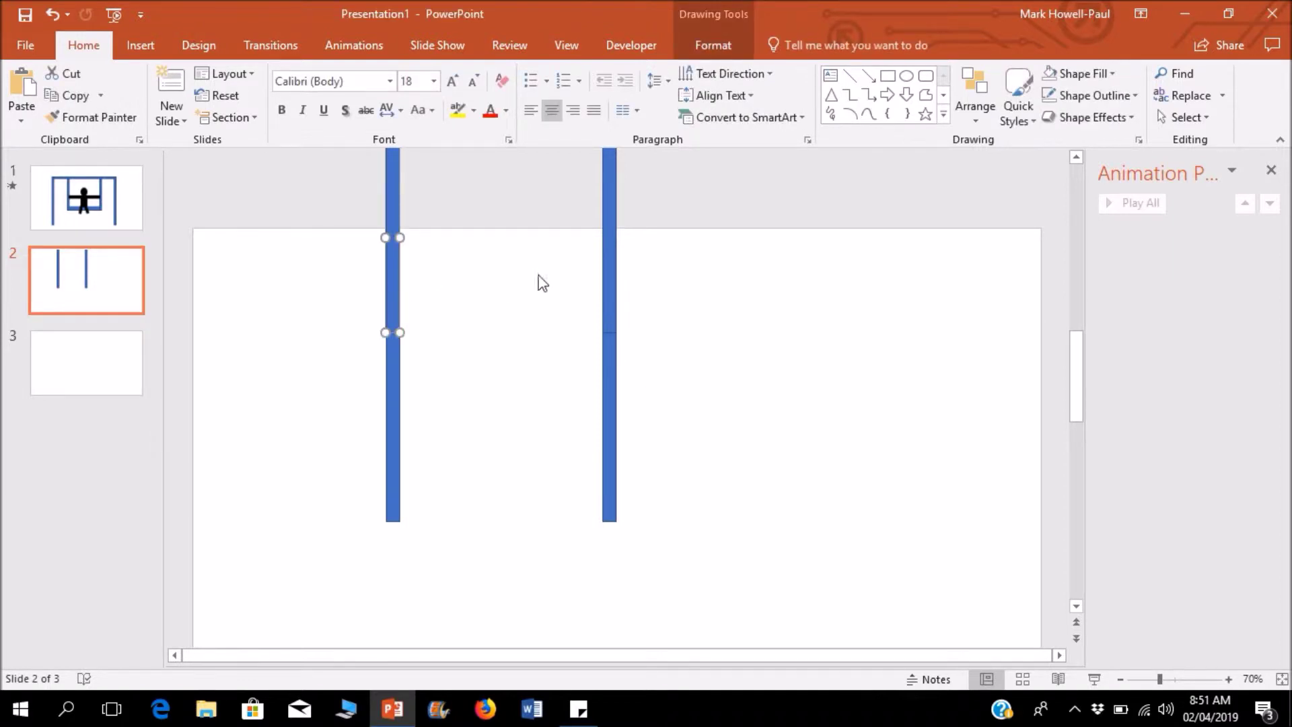
left_click(608, 284, "shift")
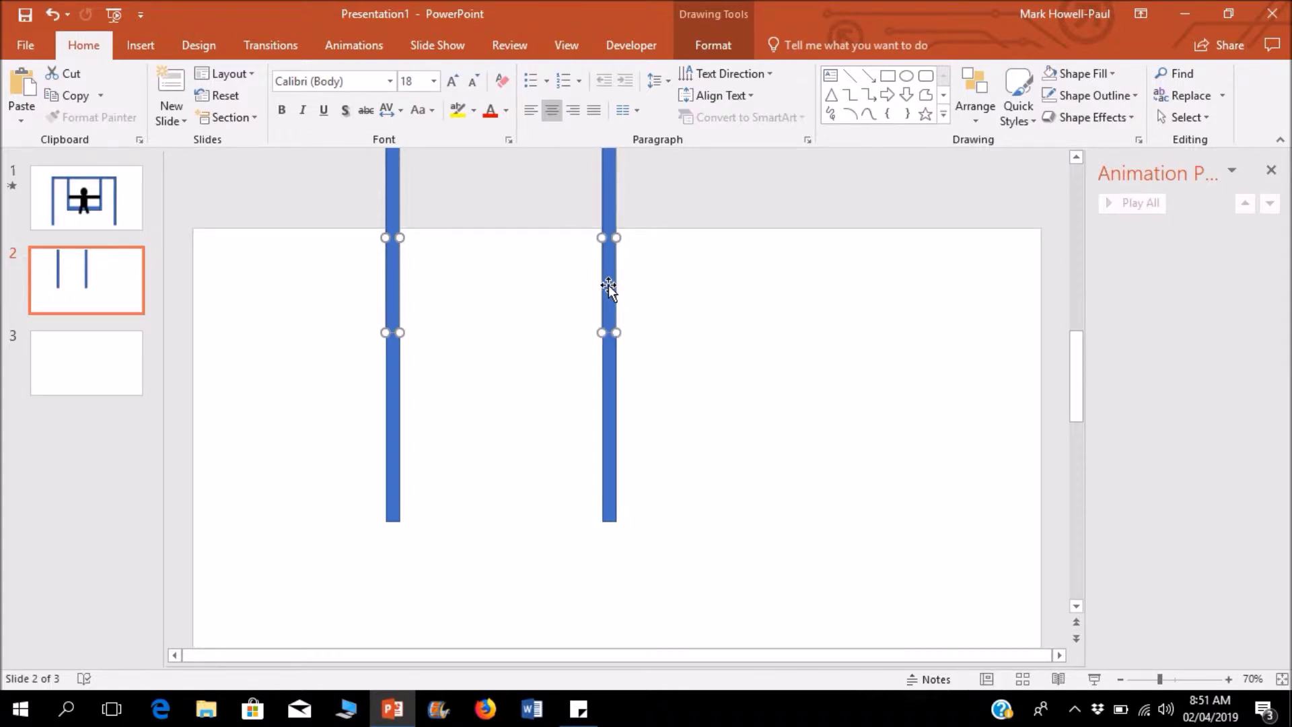
left_click(707, 46)
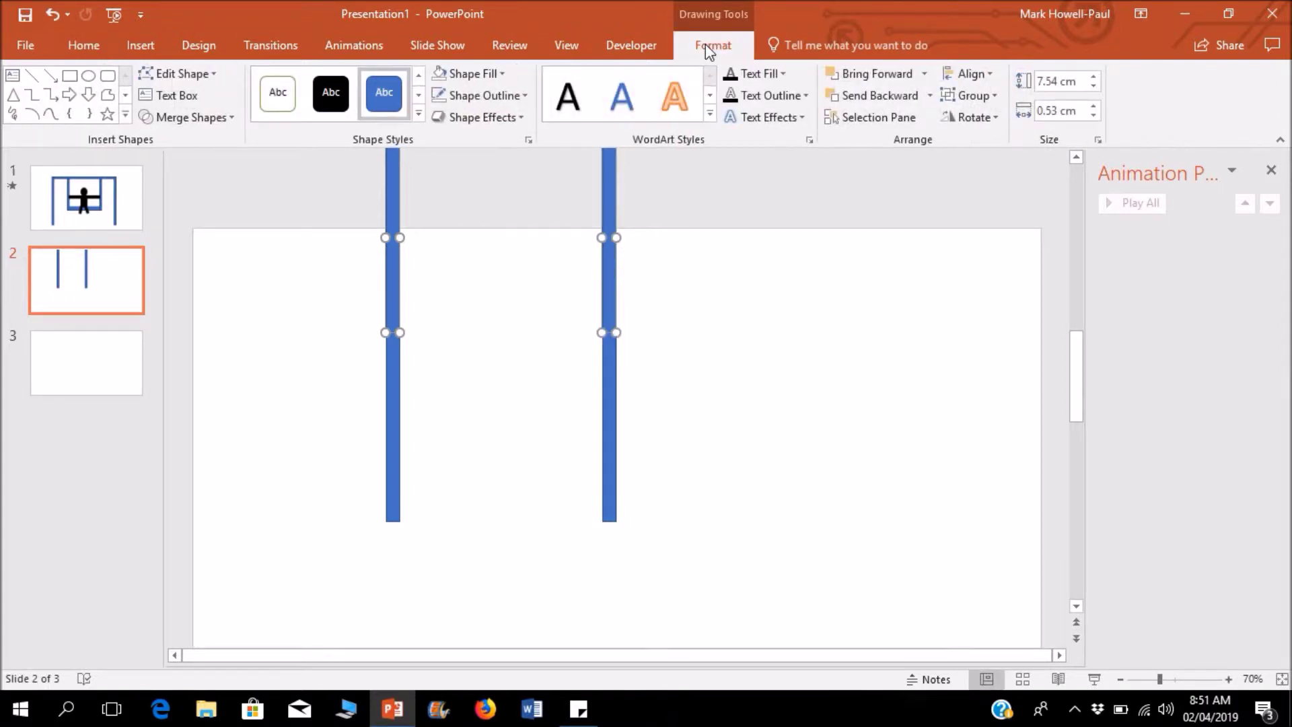
left_click(496, 94)
left_click(478, 89)
left_click(474, 75)
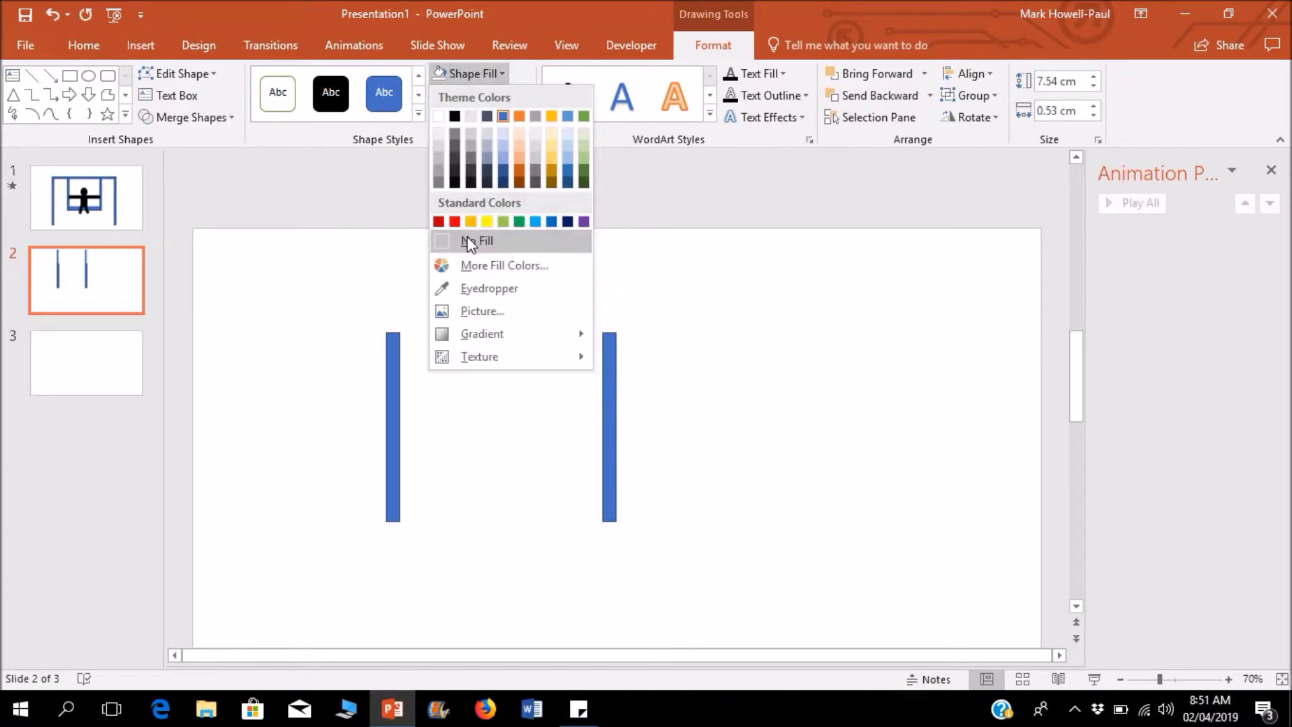
left_click(467, 243)
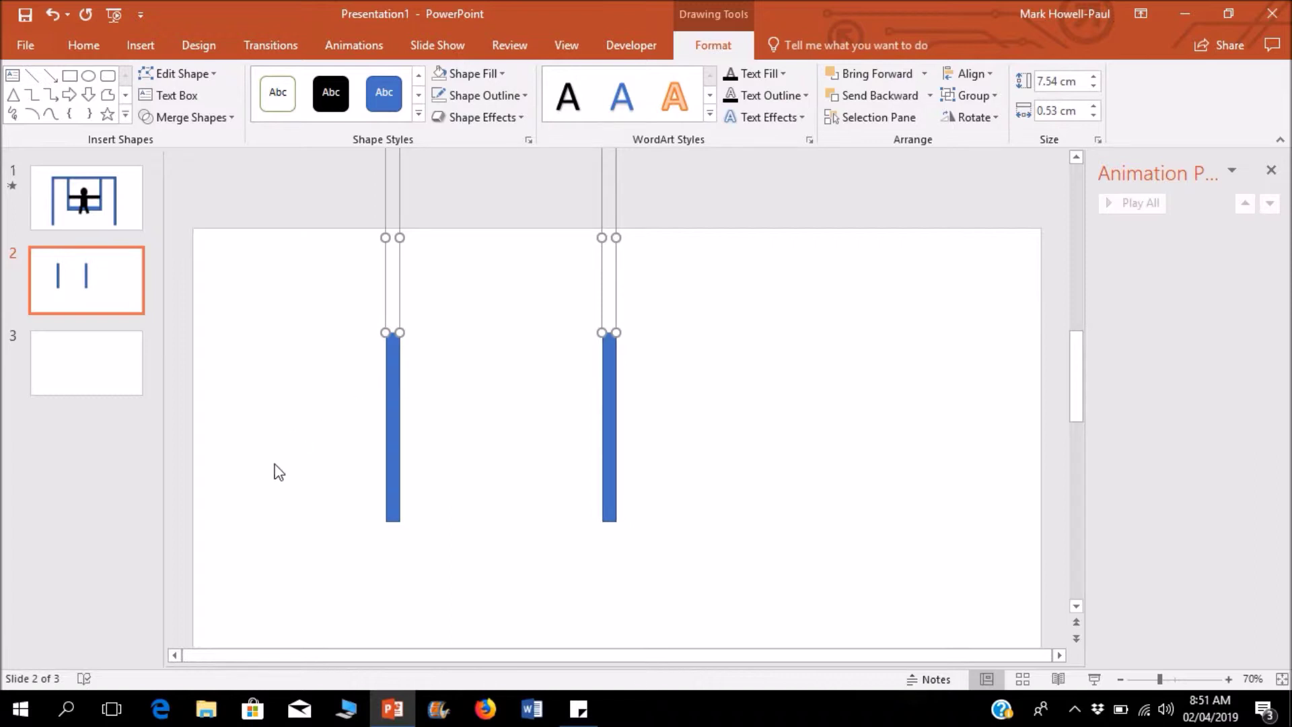
left_click(319, 537)
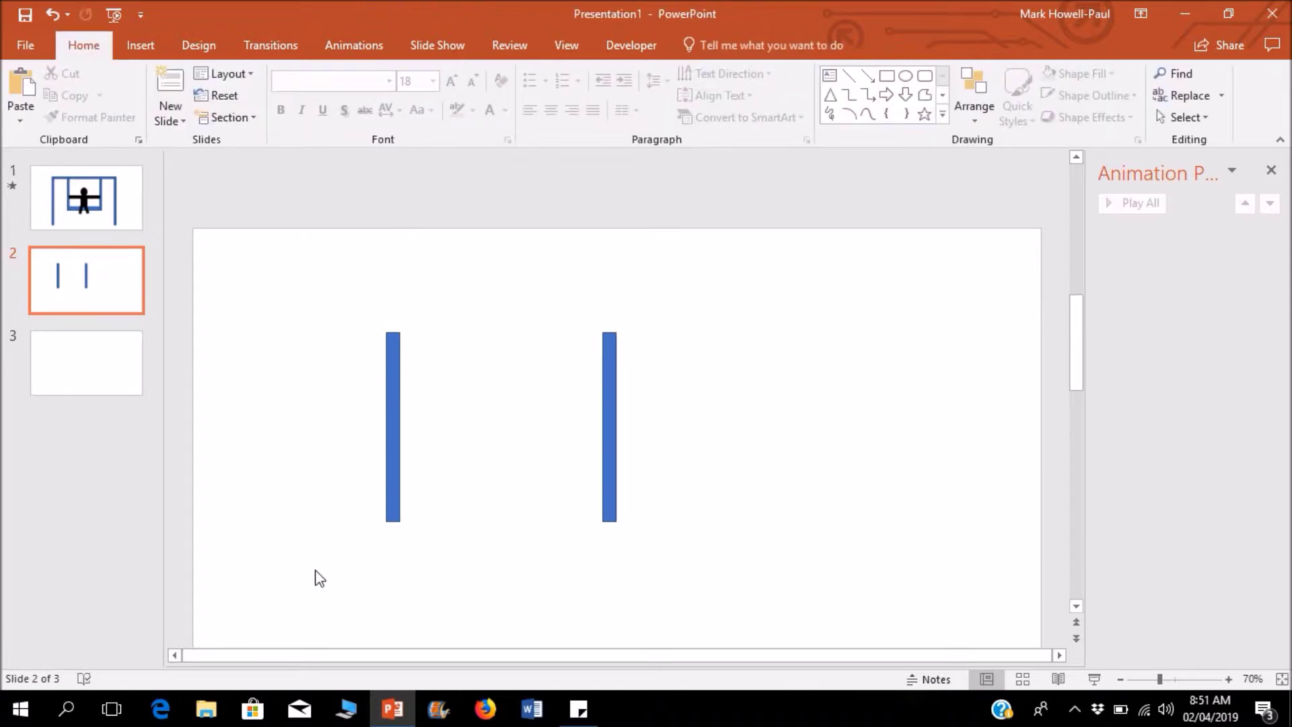
Step: Group the left blue bar with its invisible upper extension
mouse_move(316, 586)
left_mouse_down()
mouse_move(418, 403)
mouse_move(508, 121)
mouse_move(505, 135)
left_mouse_up()
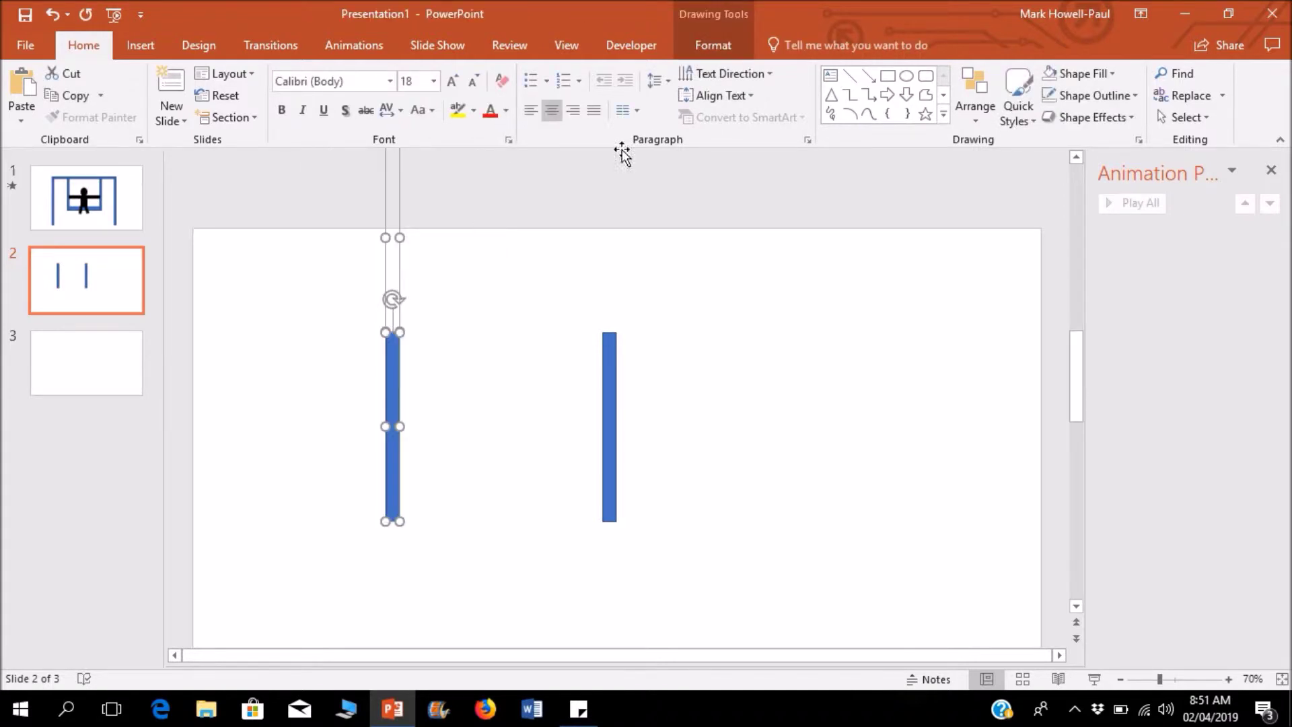
left_click(702, 54)
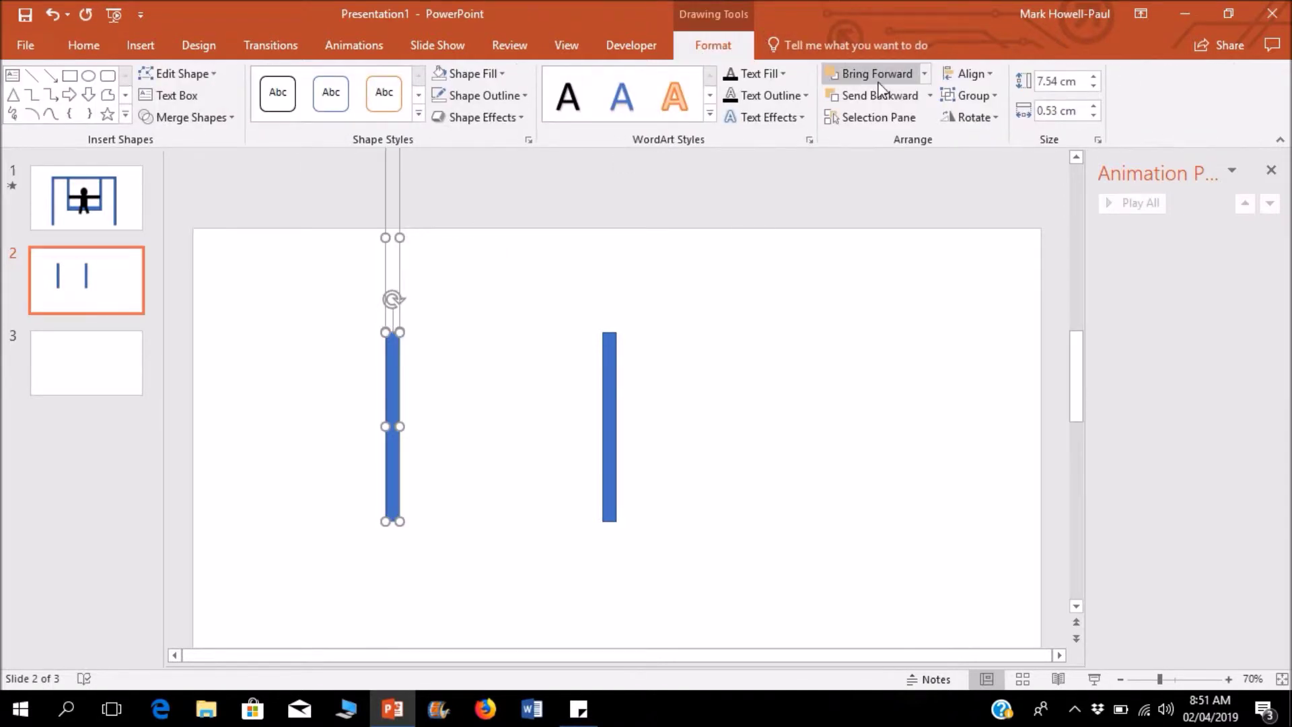
left_click(961, 102)
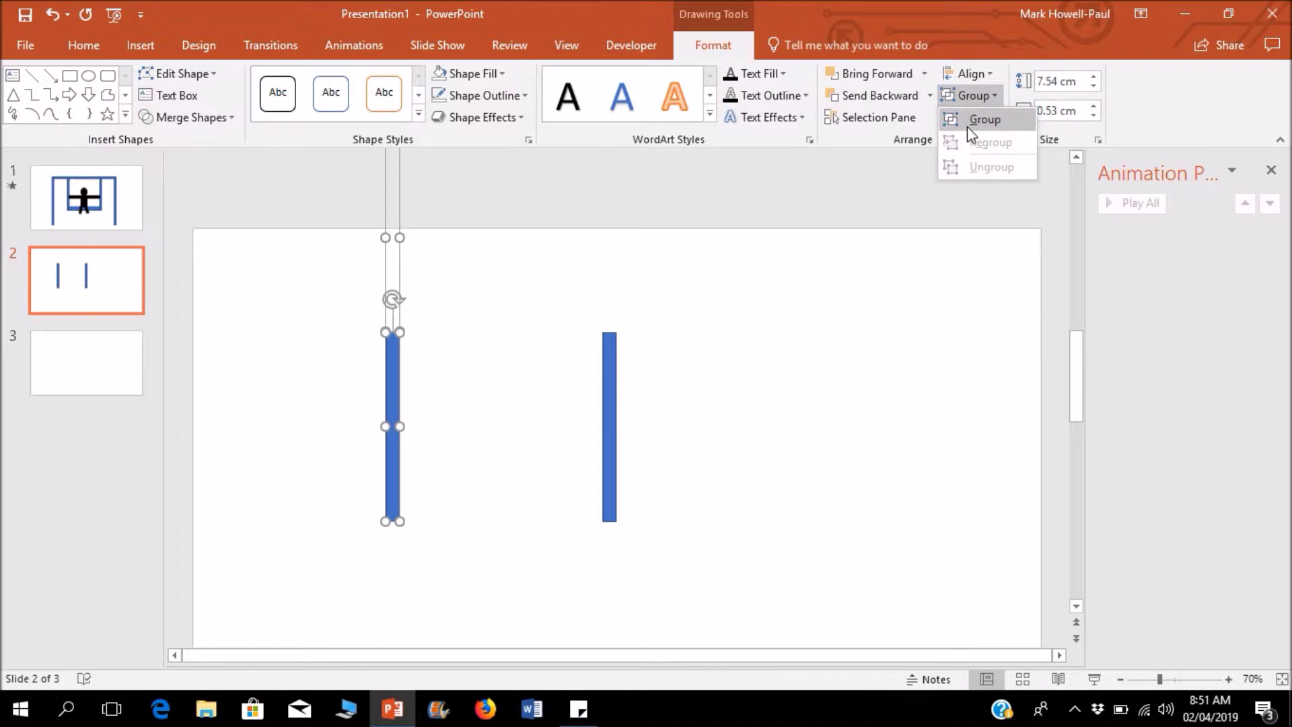
left_click(968, 127)
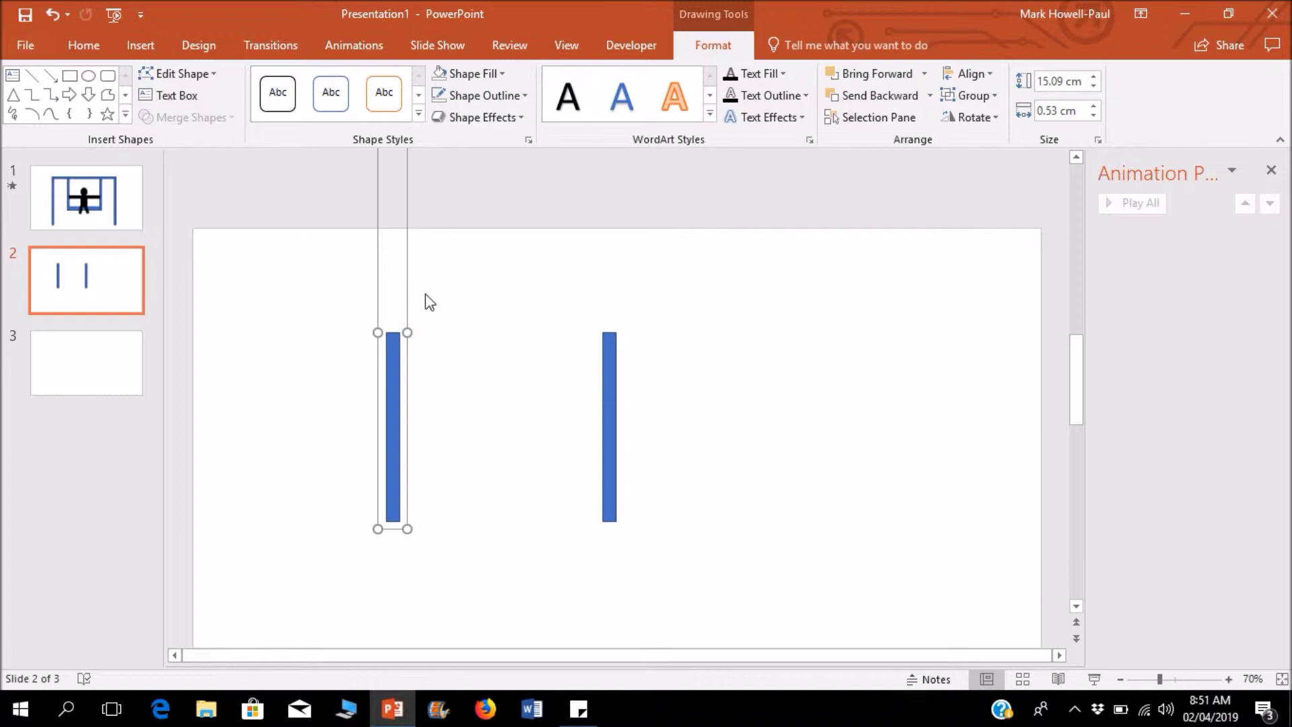
left_click(519, 352)
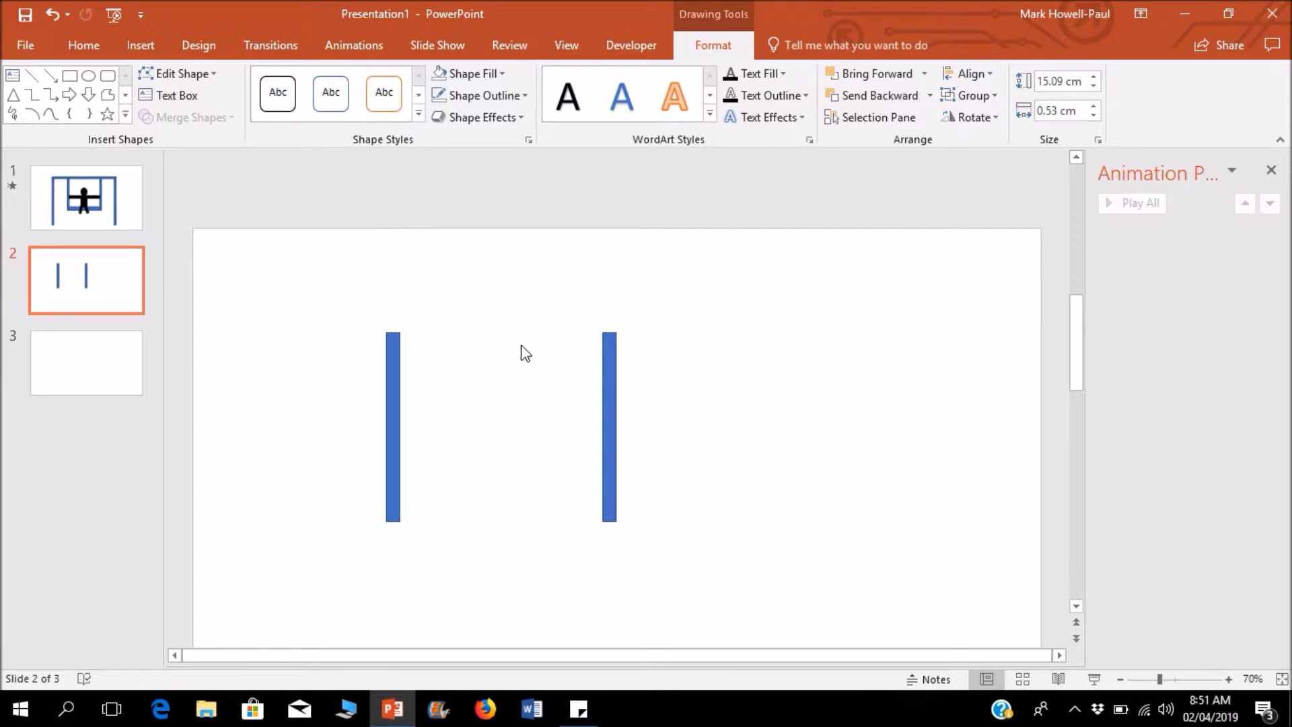
Step: Group the right blue bar with its invisible extension into a 15.09 cm chain
left_click_drag(564, 562, 649, 237)
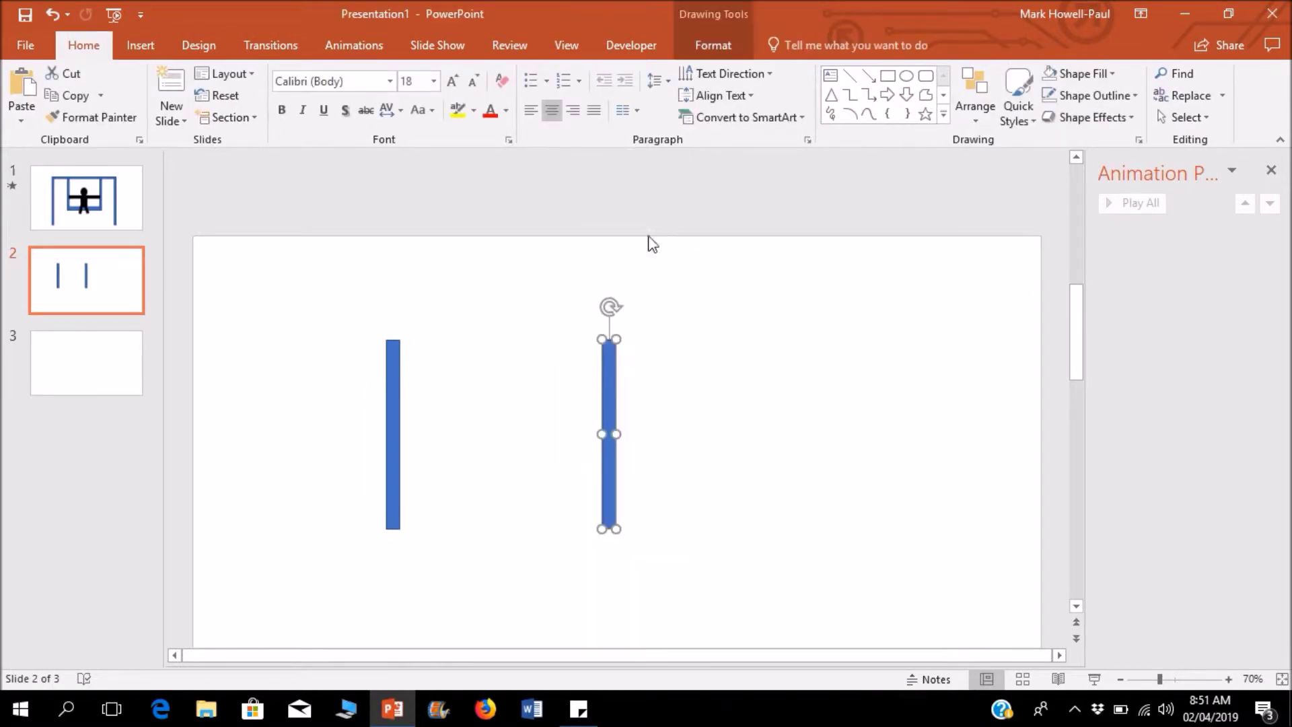
left_click(610, 262, "shift")
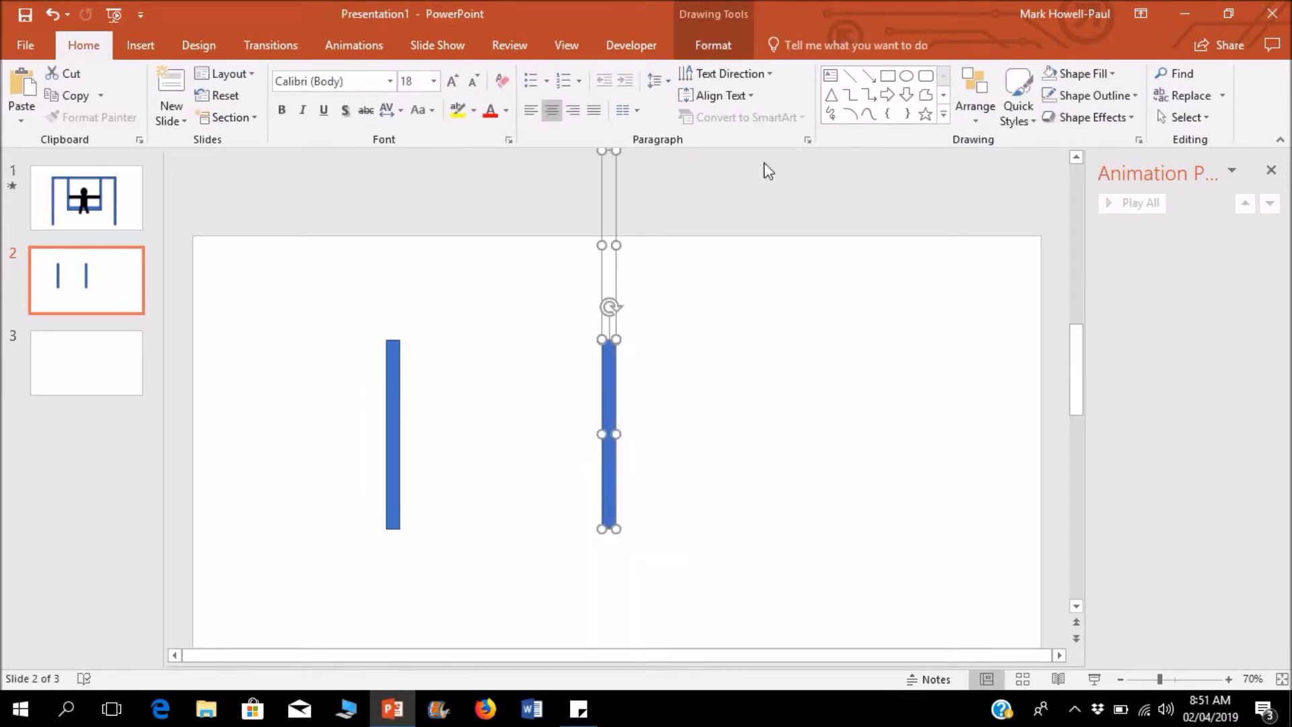
left_click(736, 48)
left_click(962, 95)
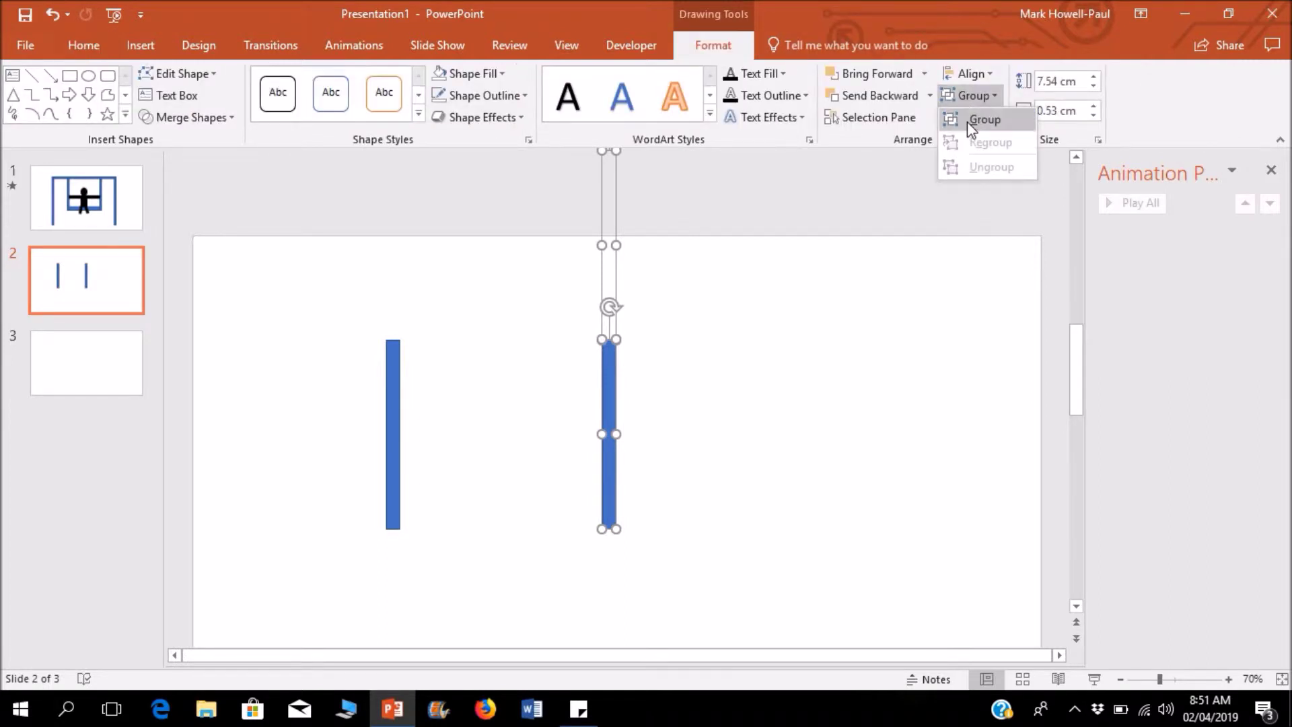
left_click(969, 124)
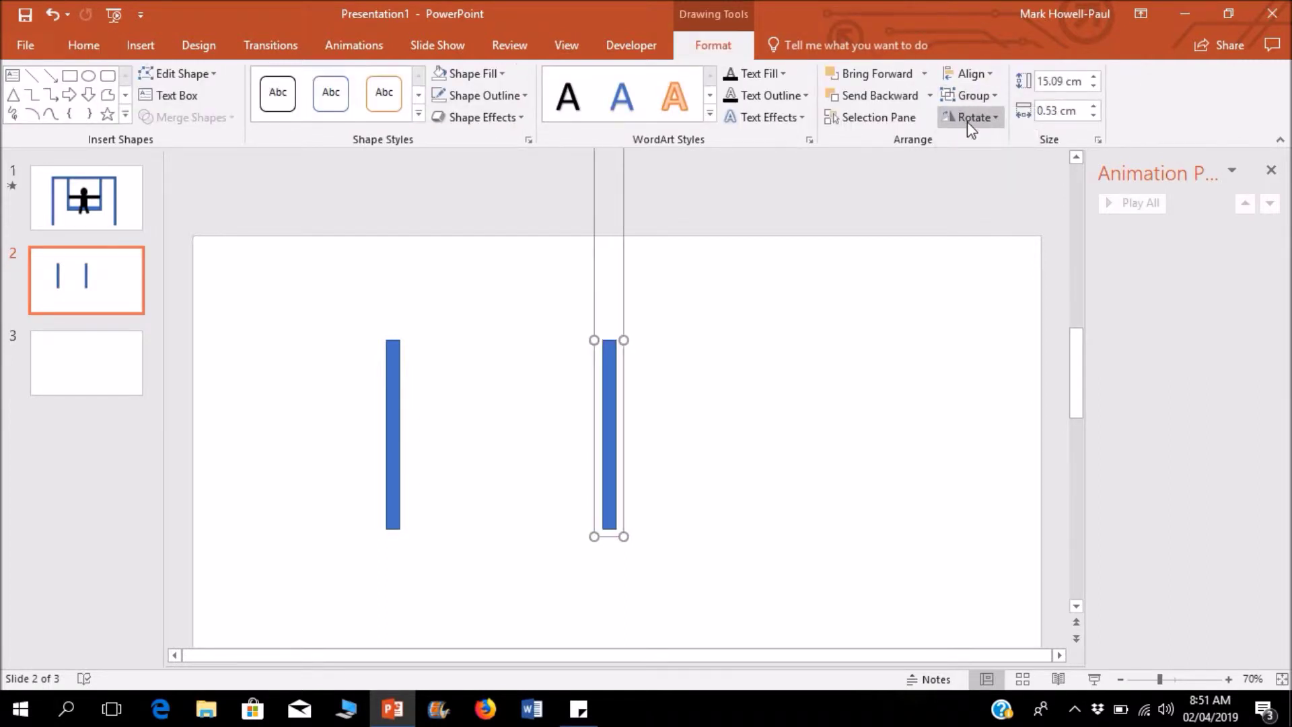
left_click(549, 362)
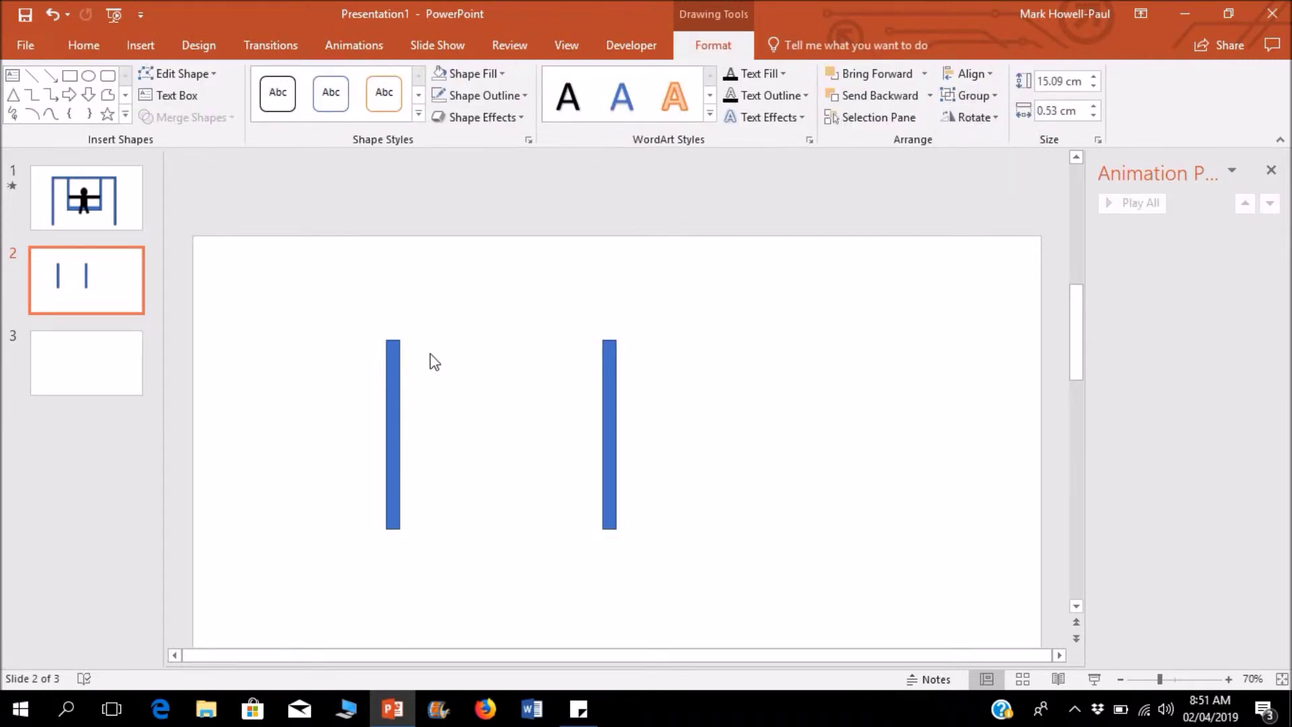
Step: Draw a thin rectangular seat joining the bottoms of the two chains
left_click(151, 41)
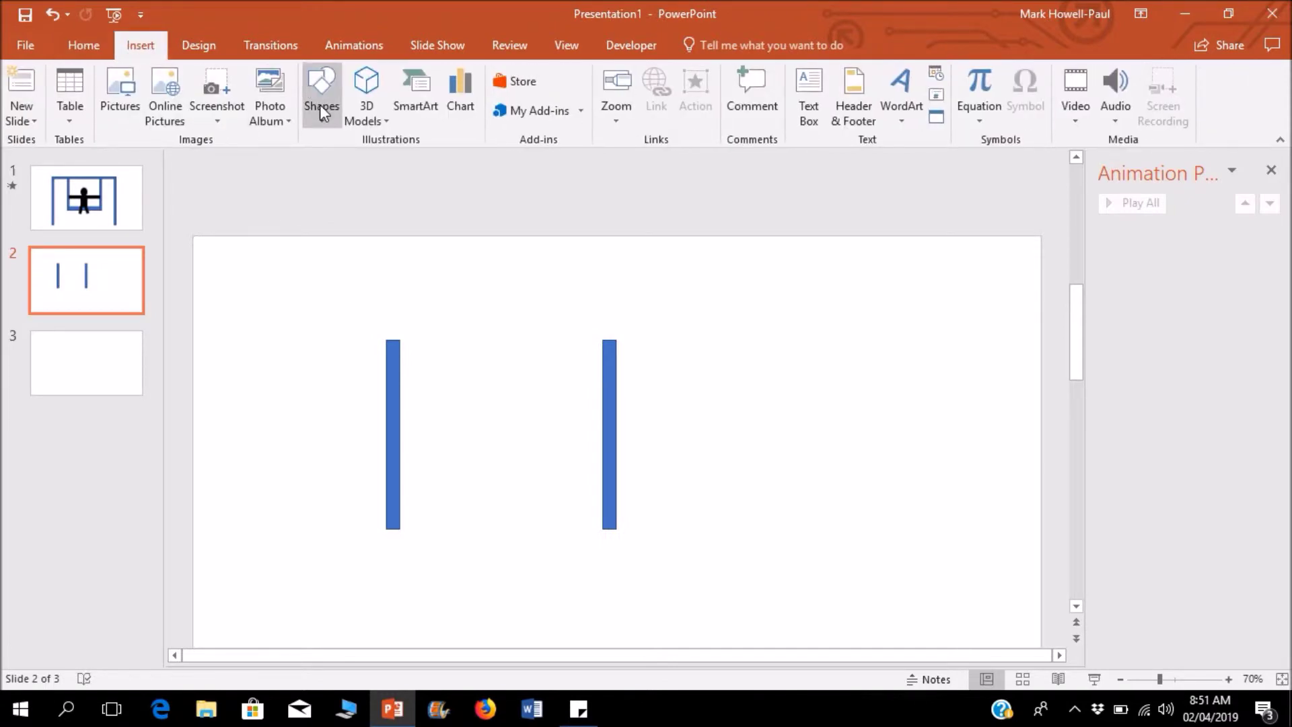
left_click(321, 111)
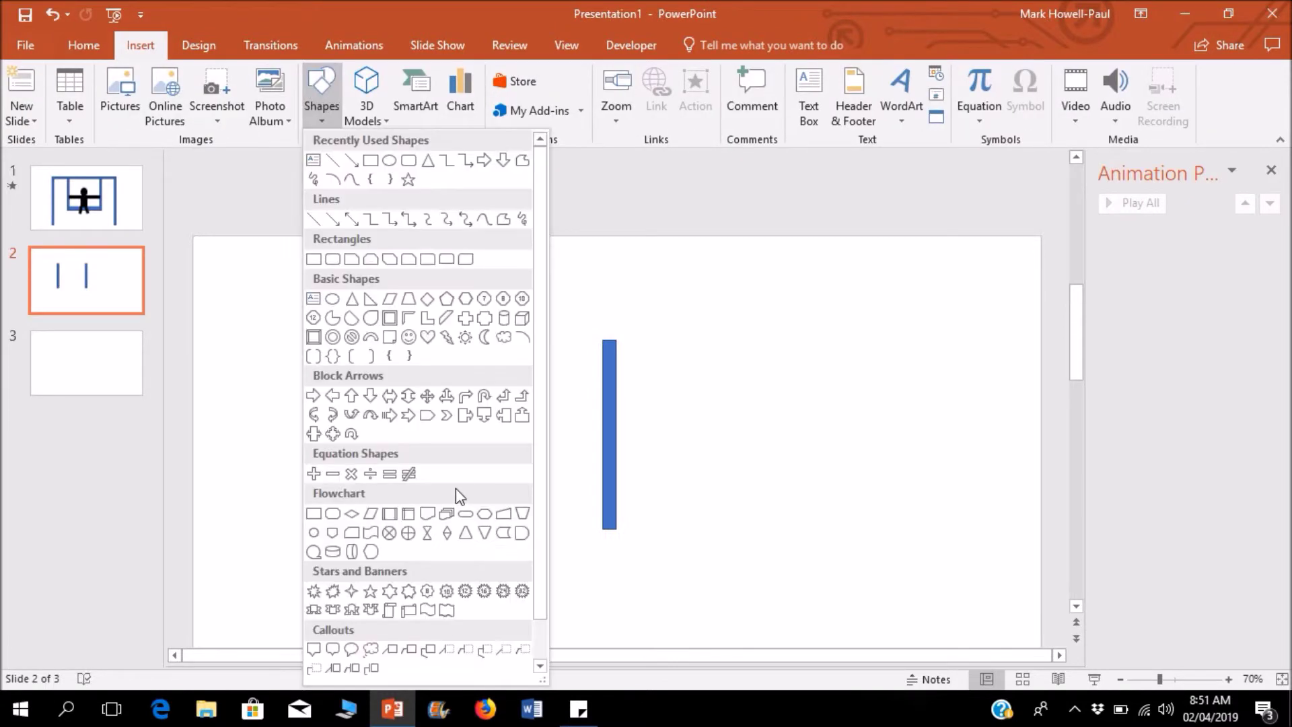
left_click(370, 161)
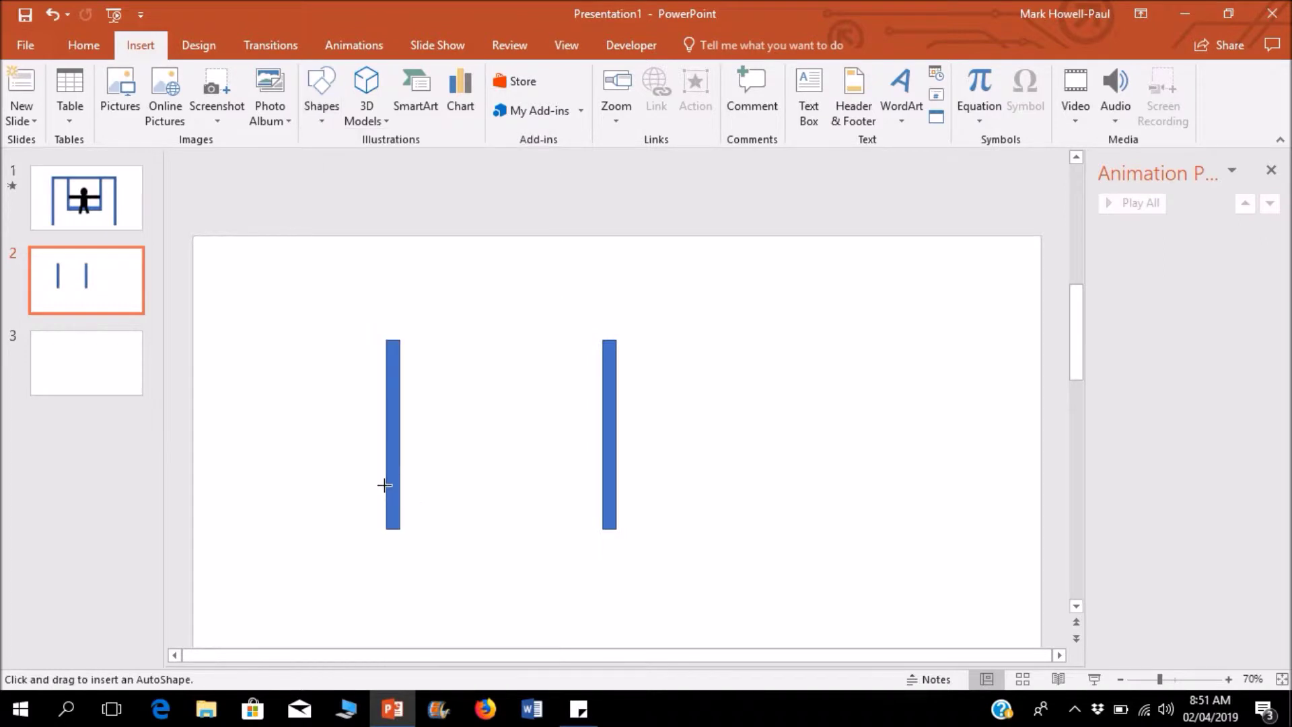
mouse_move(387, 481)
left_mouse_down()
mouse_move(485, 507)
mouse_move(649, 516)
mouse_move(605, 528)
left_mouse_up()
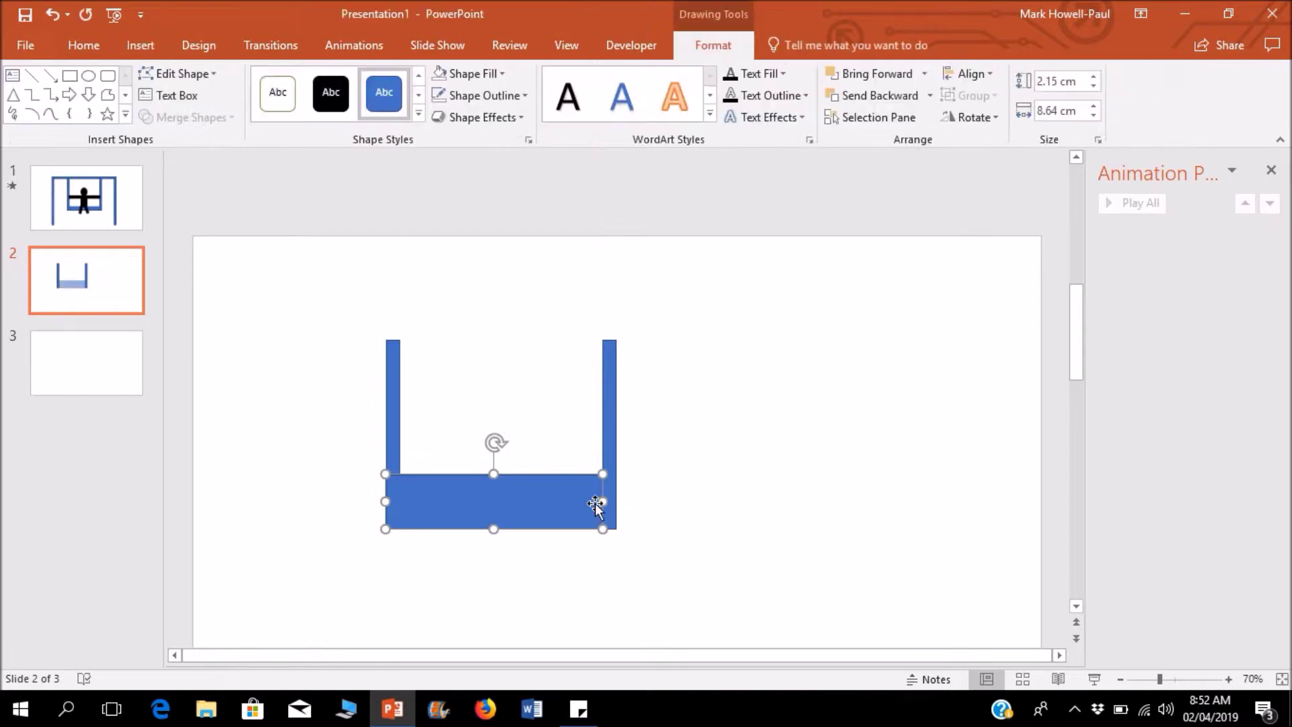
left_click_drag(498, 475, 496, 490)
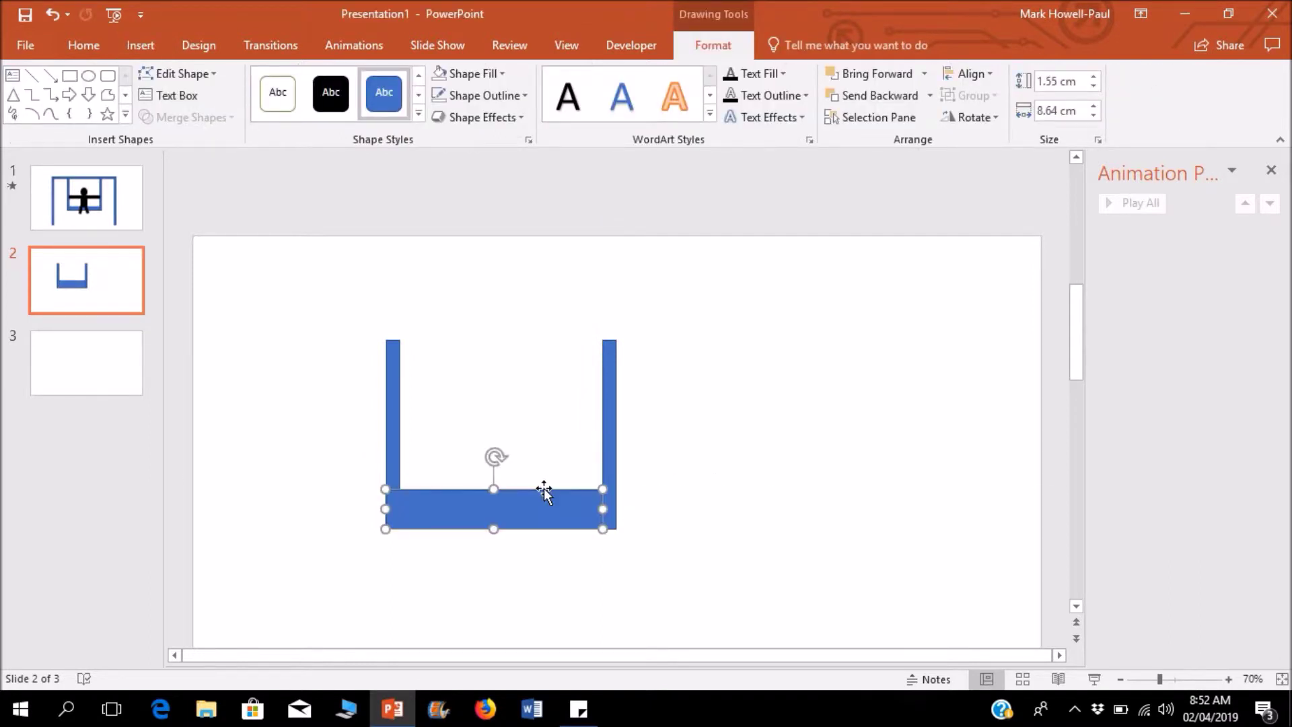
Step: Draw a long 12.28 cm crossbar across the top of the U
left_click(69, 75)
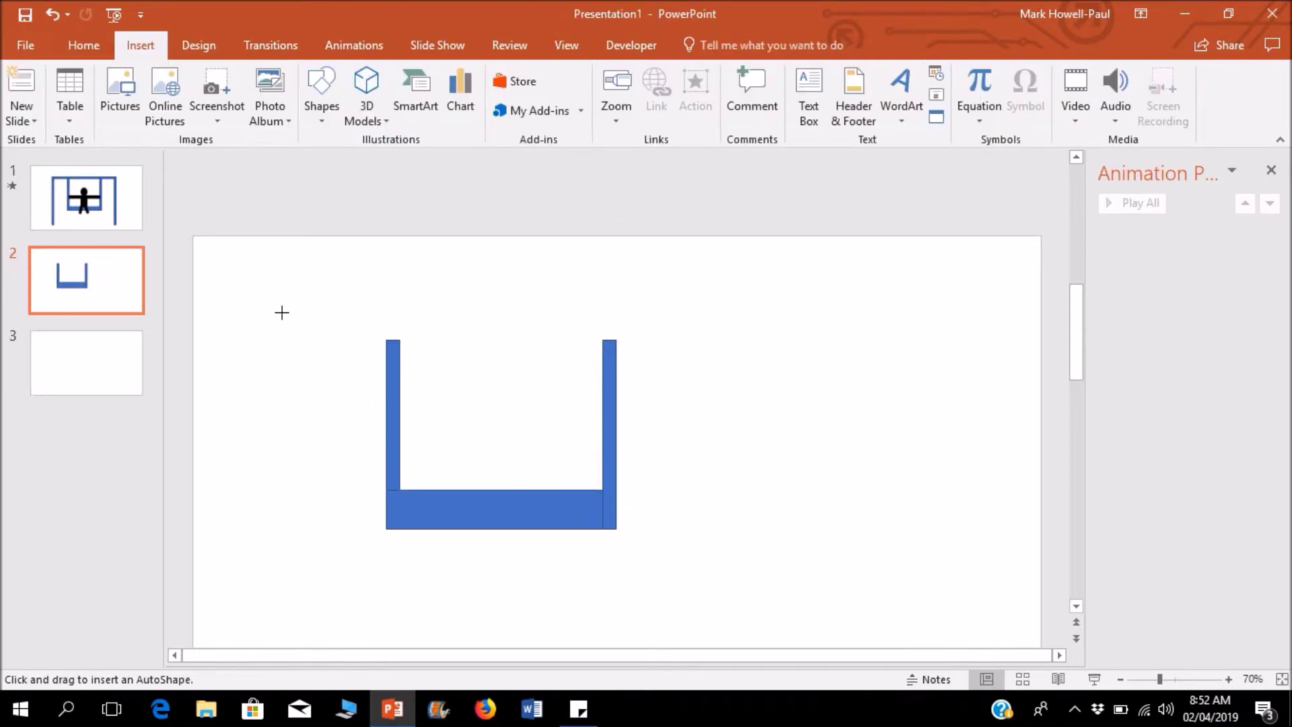
mouse_move(267, 301)
left_mouse_down()
mouse_move(623, 297)
mouse_move(750, 363)
mouse_move(767, 329)
mouse_move(781, 341)
left_mouse_up()
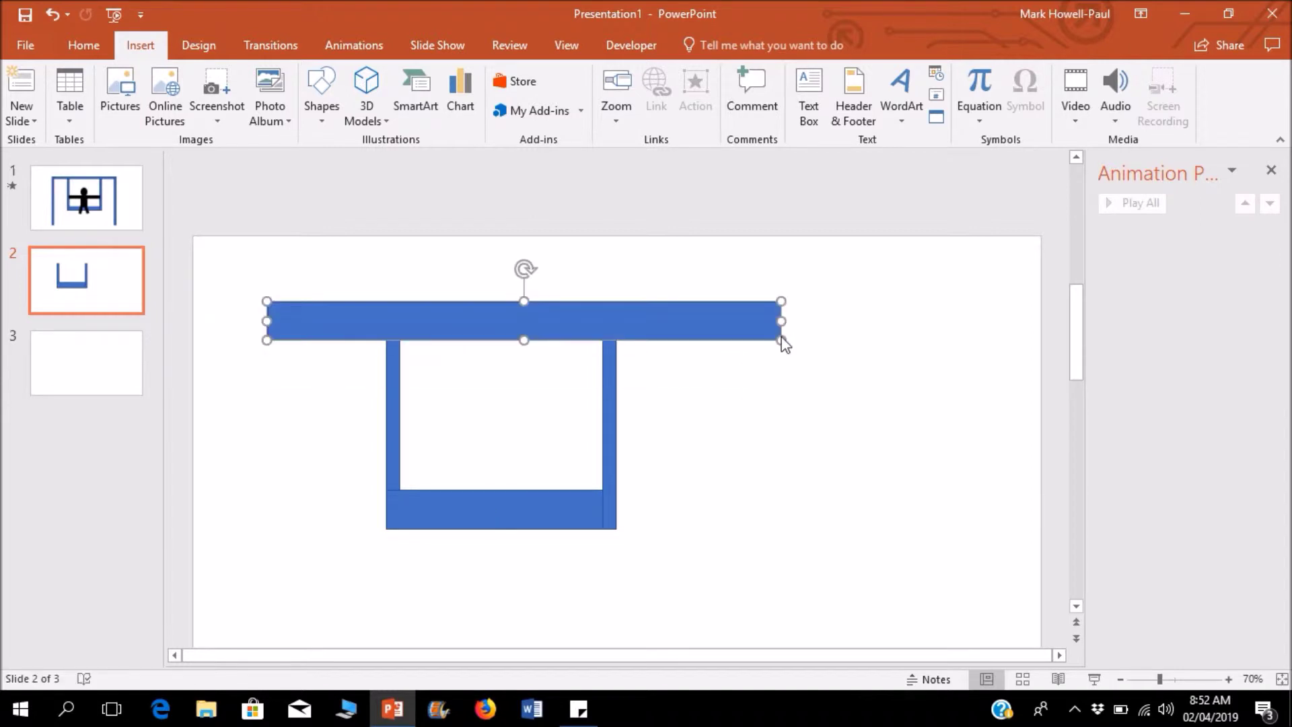
left_click(386, 233)
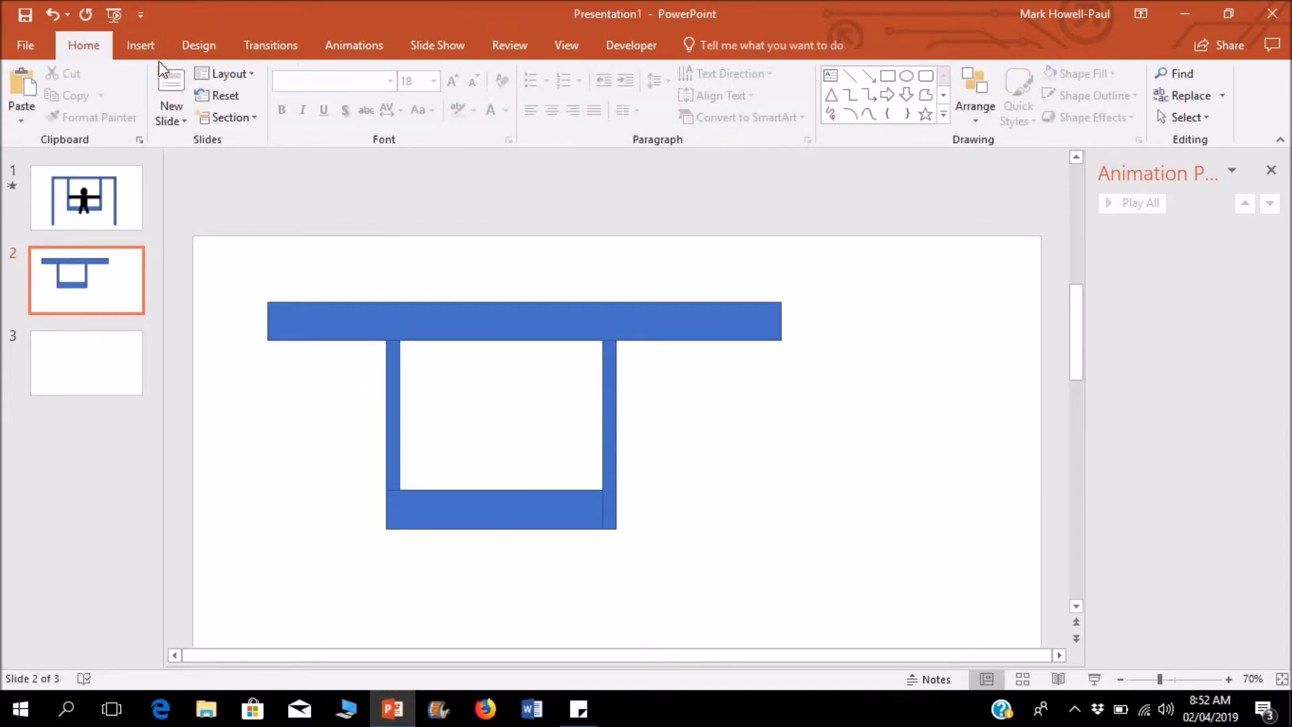
Step: Add a tall left post under the crossbar and a duplicate post at its right end
left_click(141, 45)
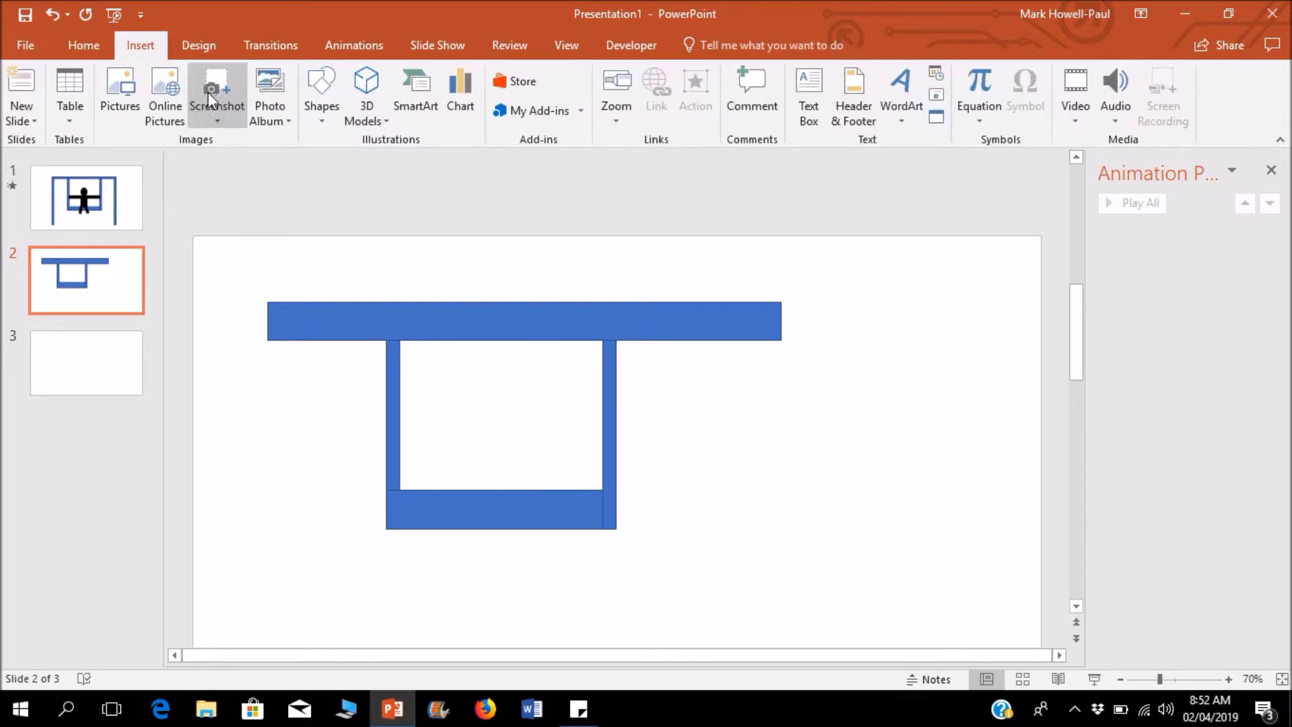
left_click(316, 126)
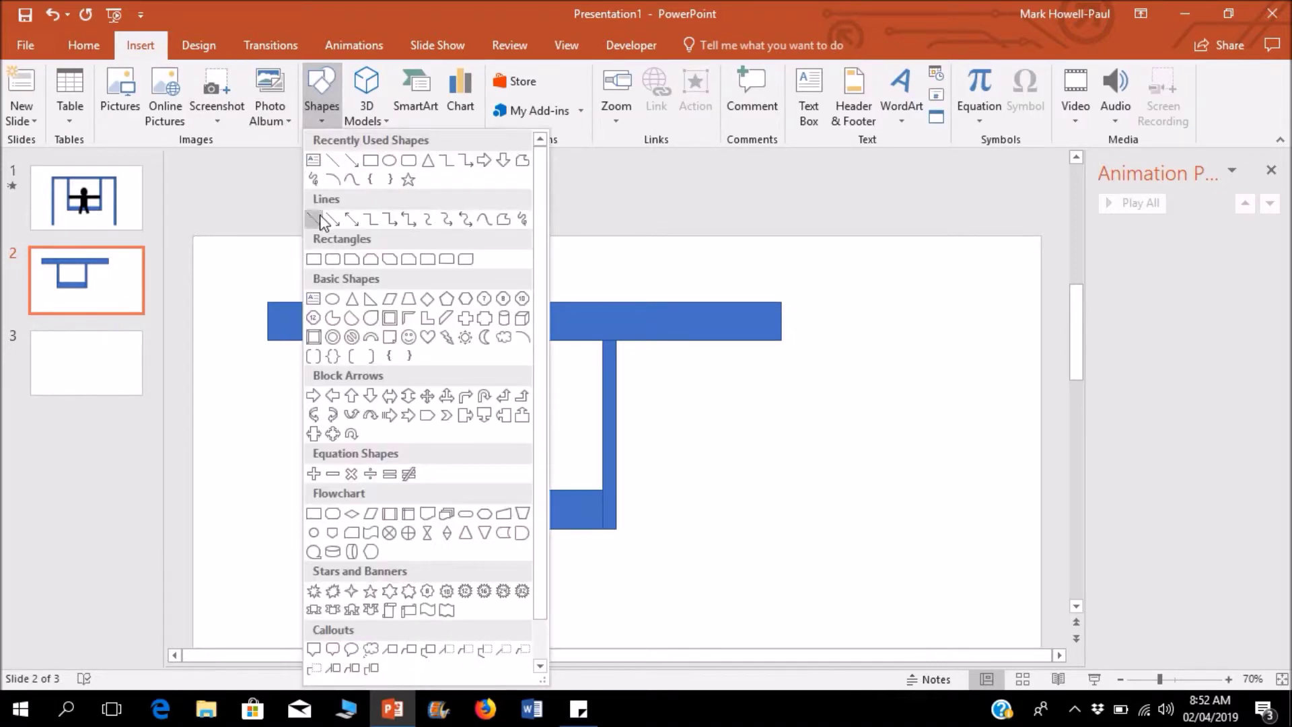
left_click(370, 160)
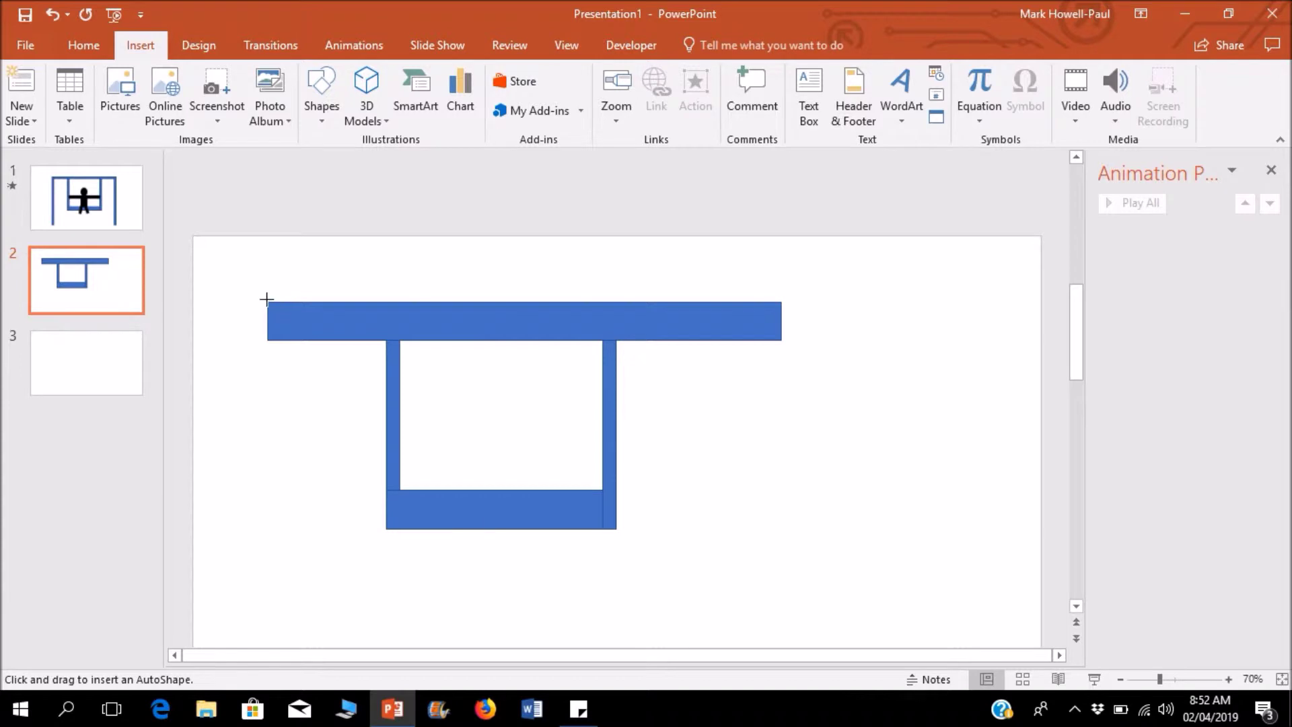
mouse_move(267, 340)
left_mouse_down()
mouse_move(311, 511)
mouse_move(292, 610)
left_mouse_up()
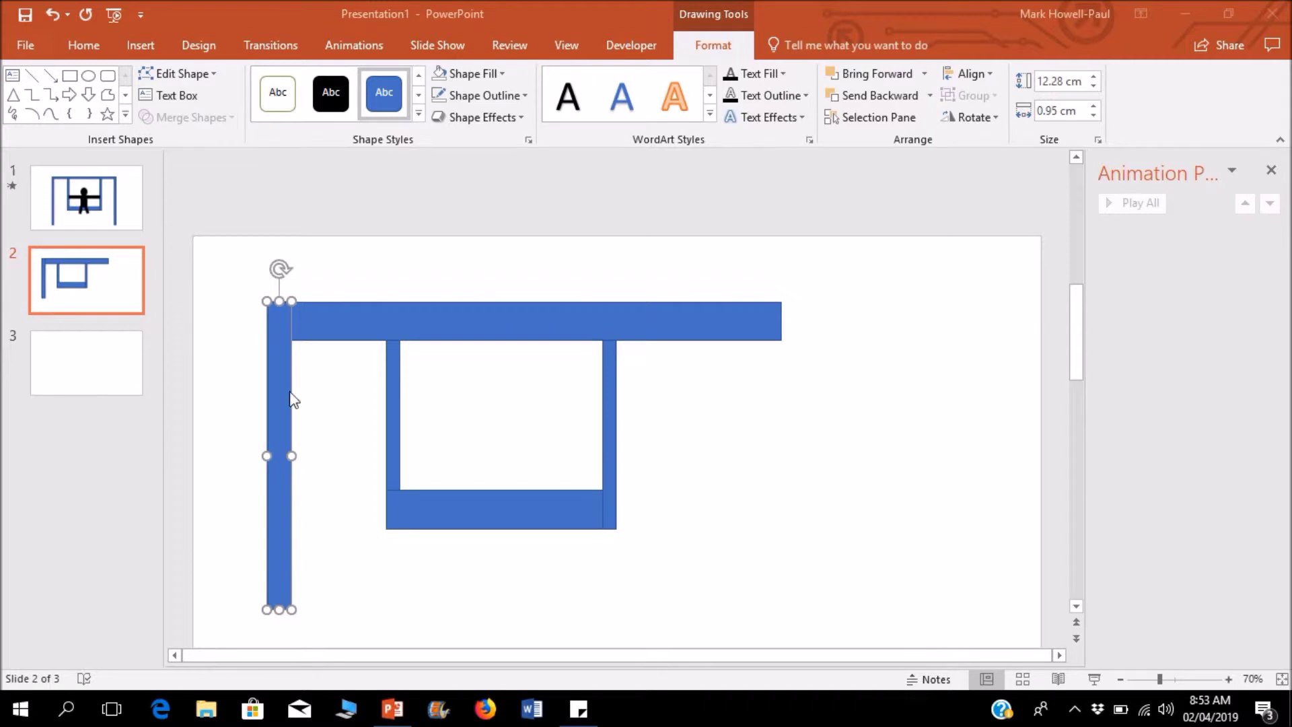
left_click(333, 412)
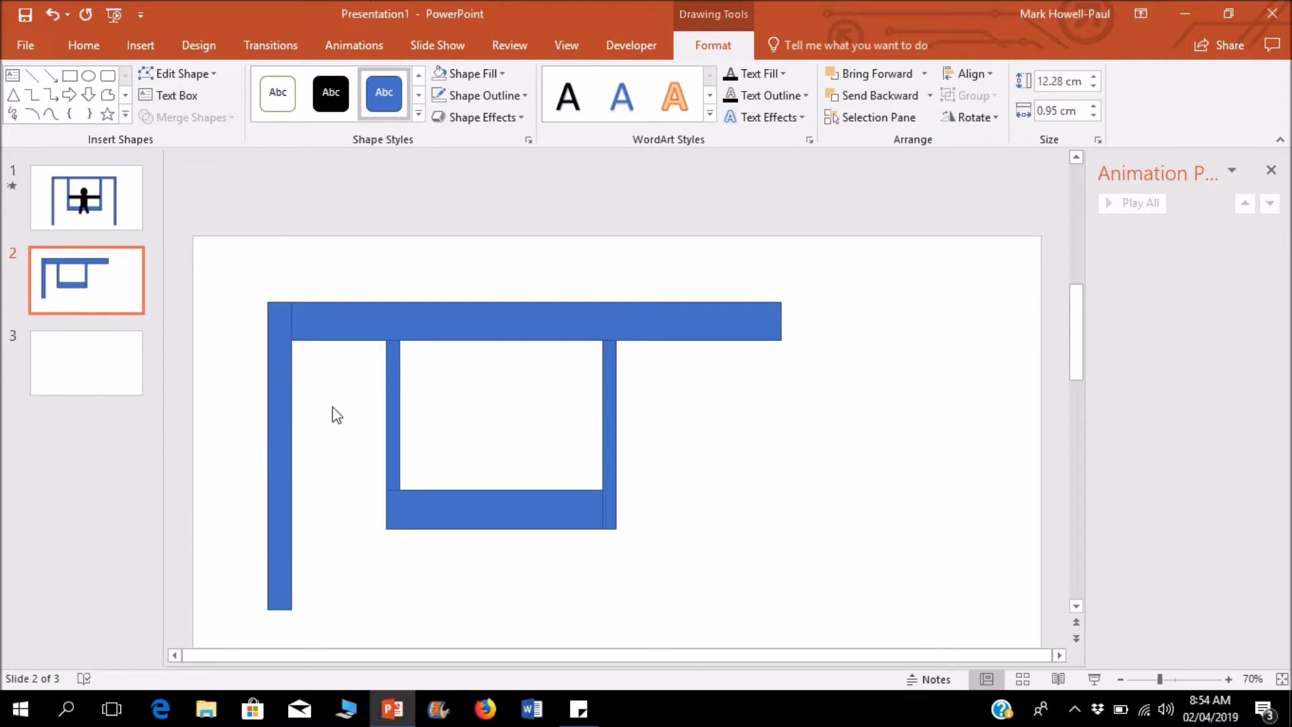
left_click(285, 407)
key("ctrl+d")
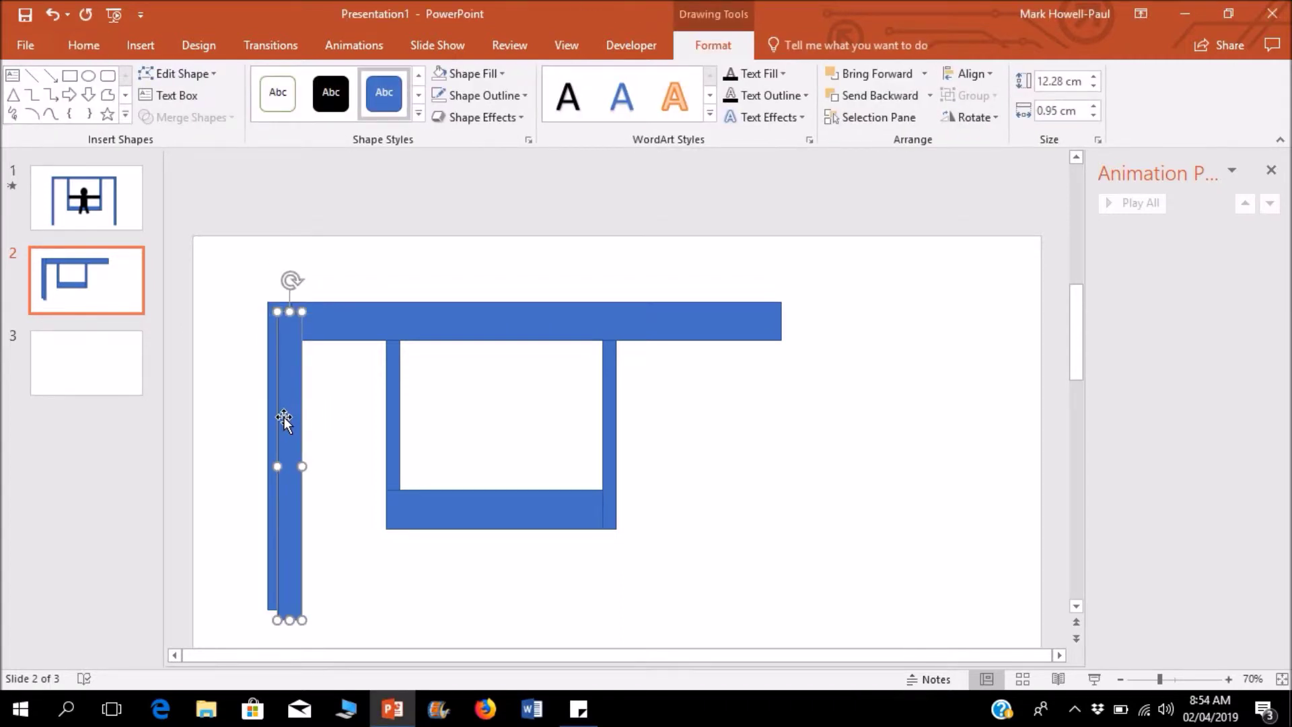
left_click_drag(284, 406, 763, 405)
left_click(821, 402)
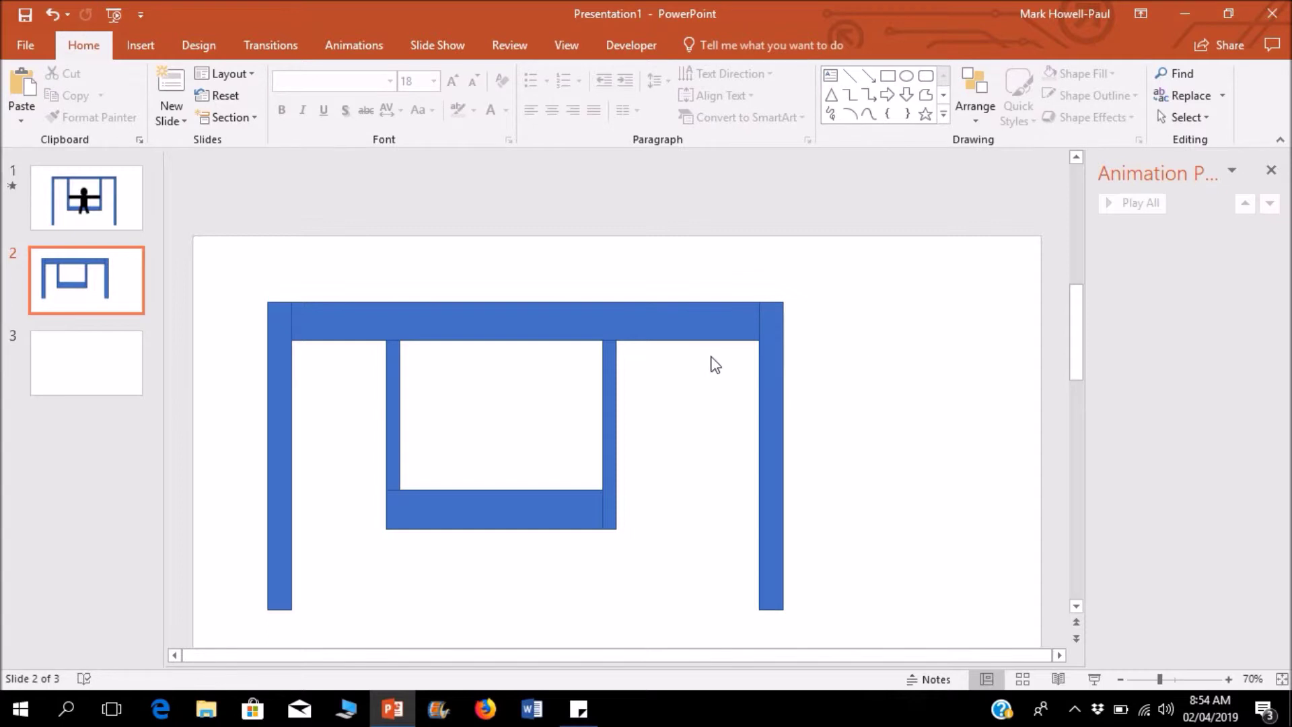
left_click(393, 422)
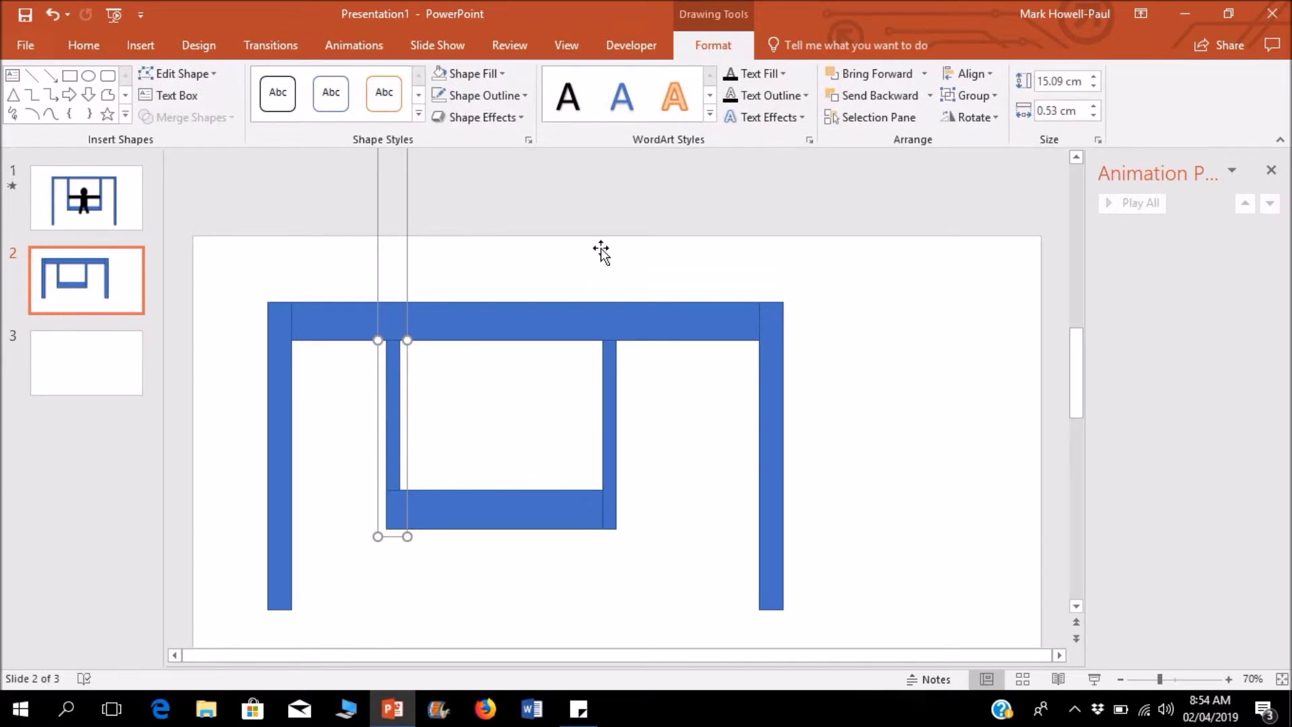
Step: Apply a Spin emphasis to the chains-and-seat group (Group 6) and open its Spin effect options
left_click(382, 46)
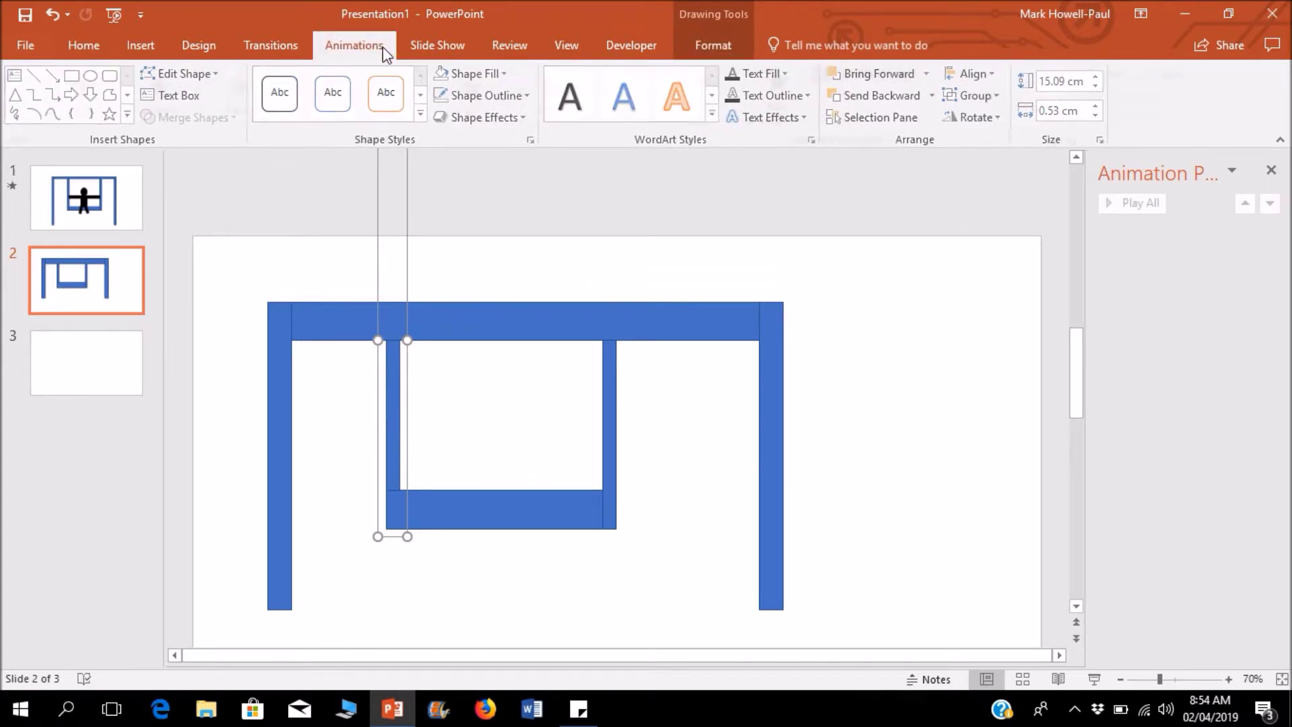
left_click(689, 113)
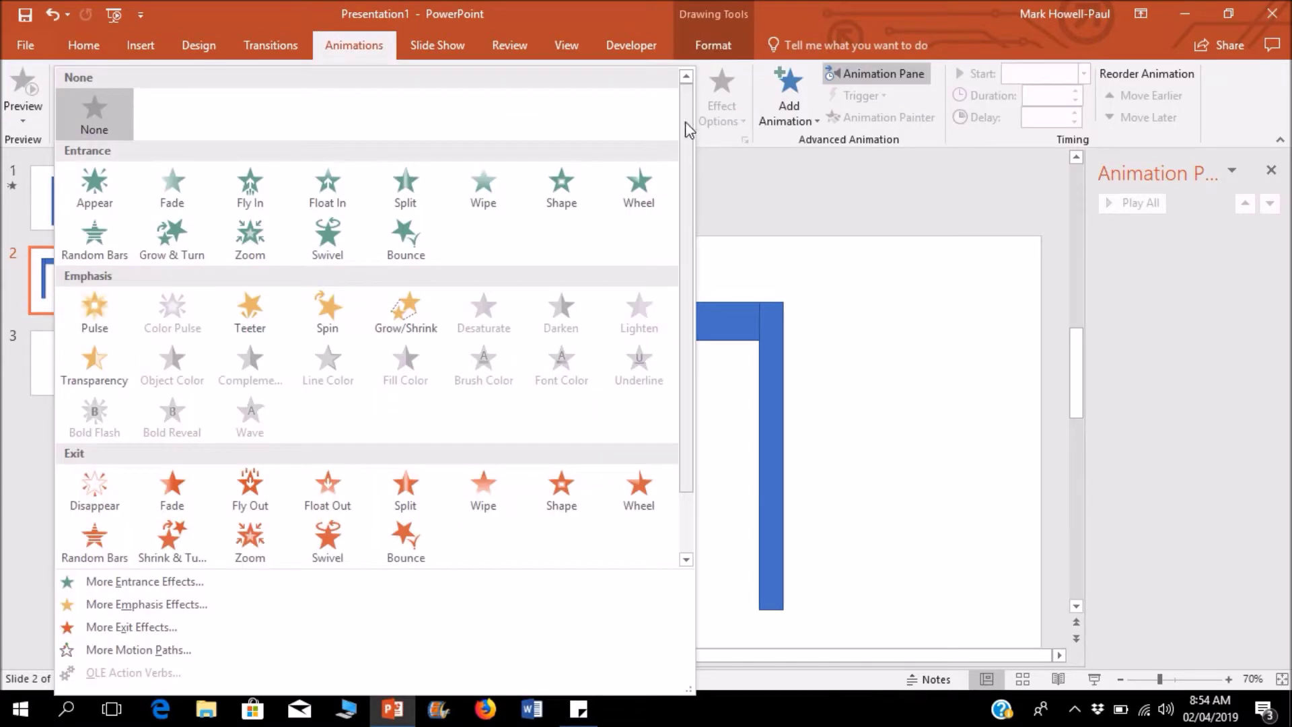
left_click(338, 309)
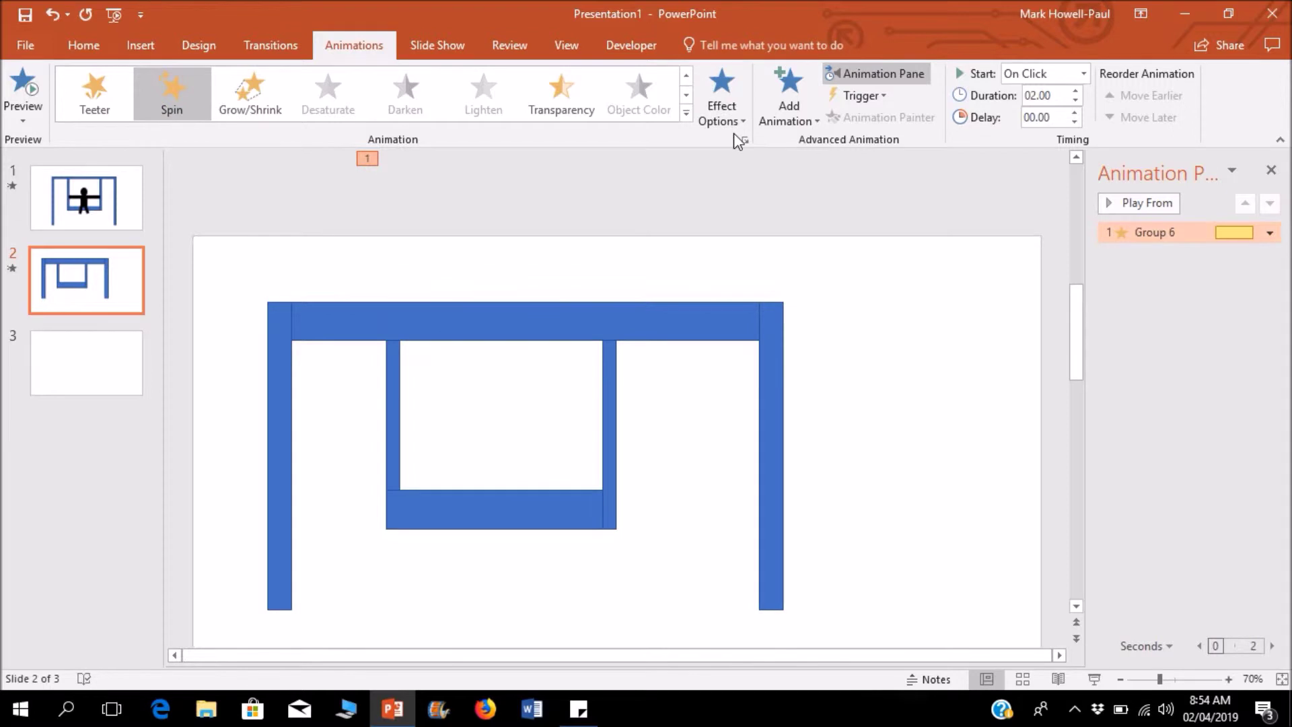
left_click(740, 139)
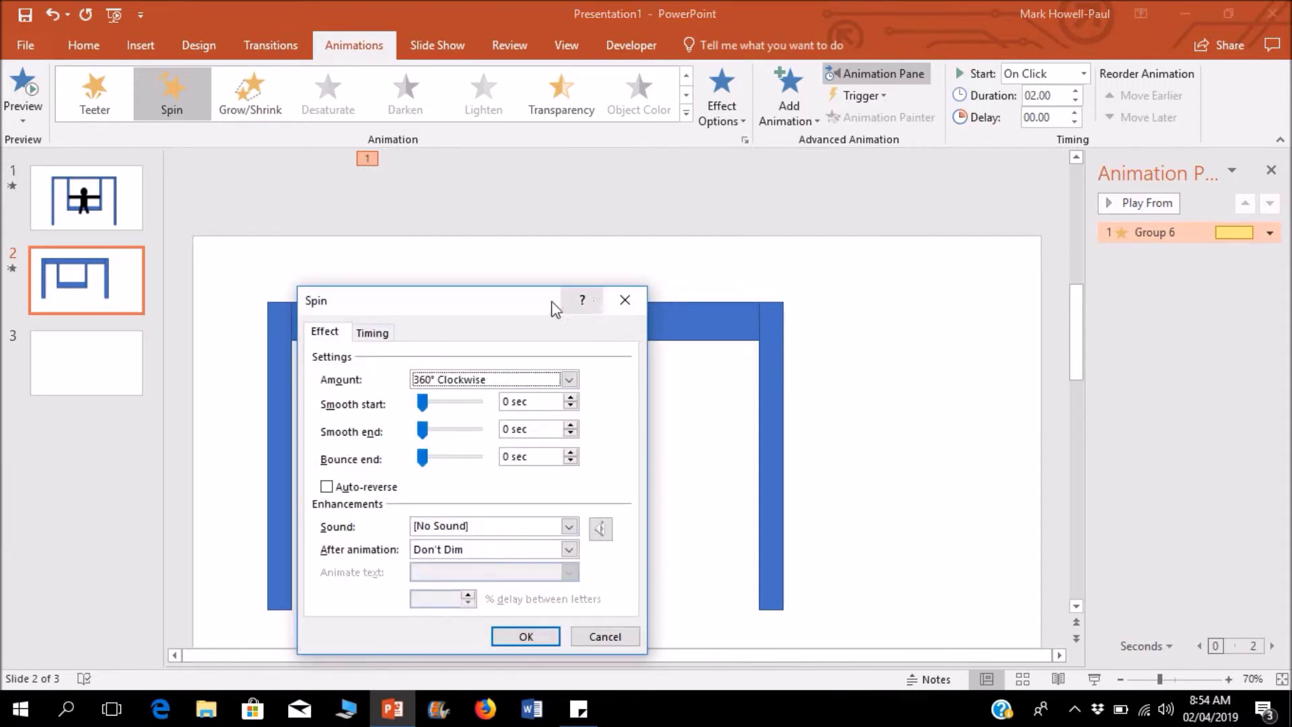
Step: Set Group 6's Spin amount to a custom 20°
left_click_drag(539, 300, 599, 204)
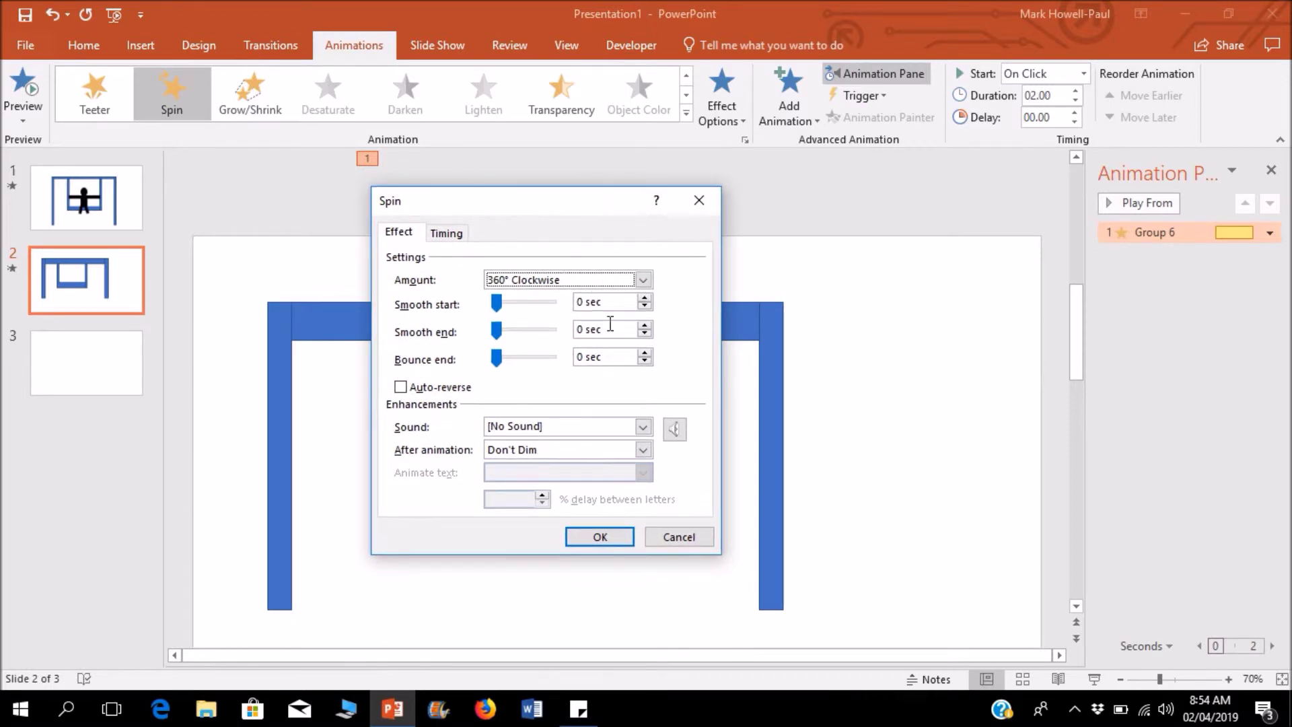
left_click(610, 279)
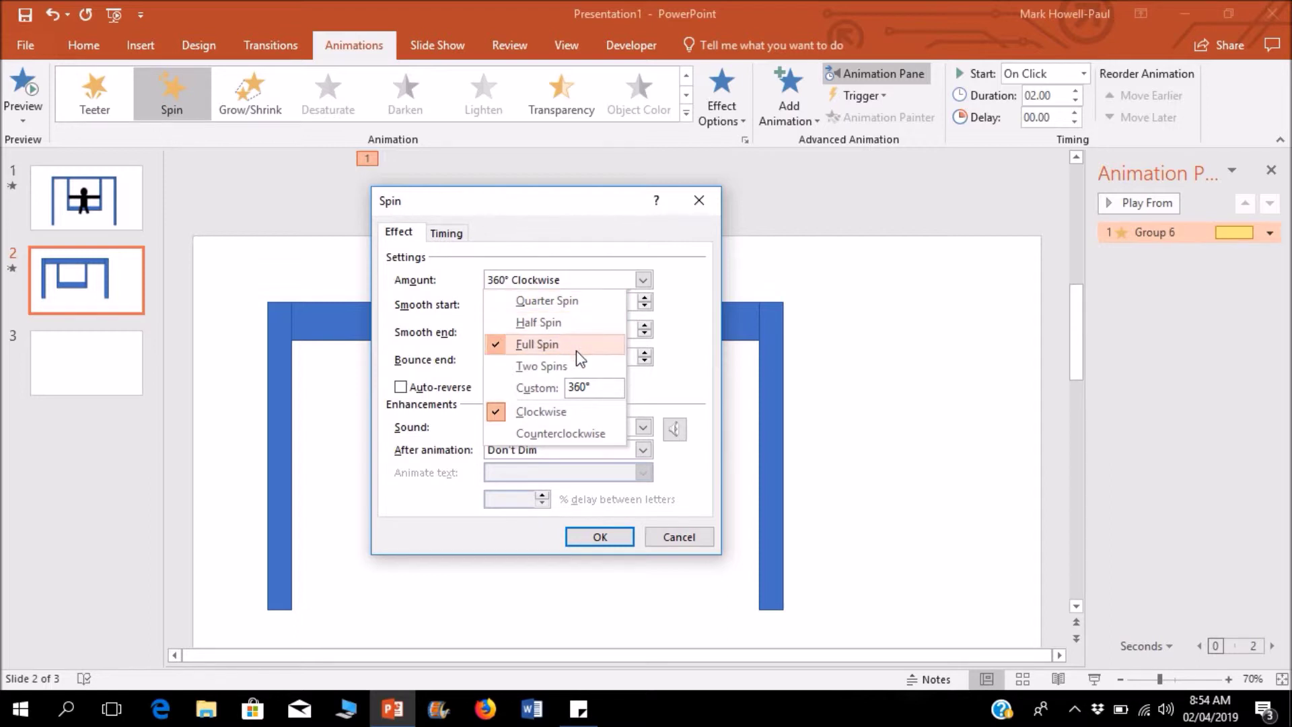
left_click(591, 386)
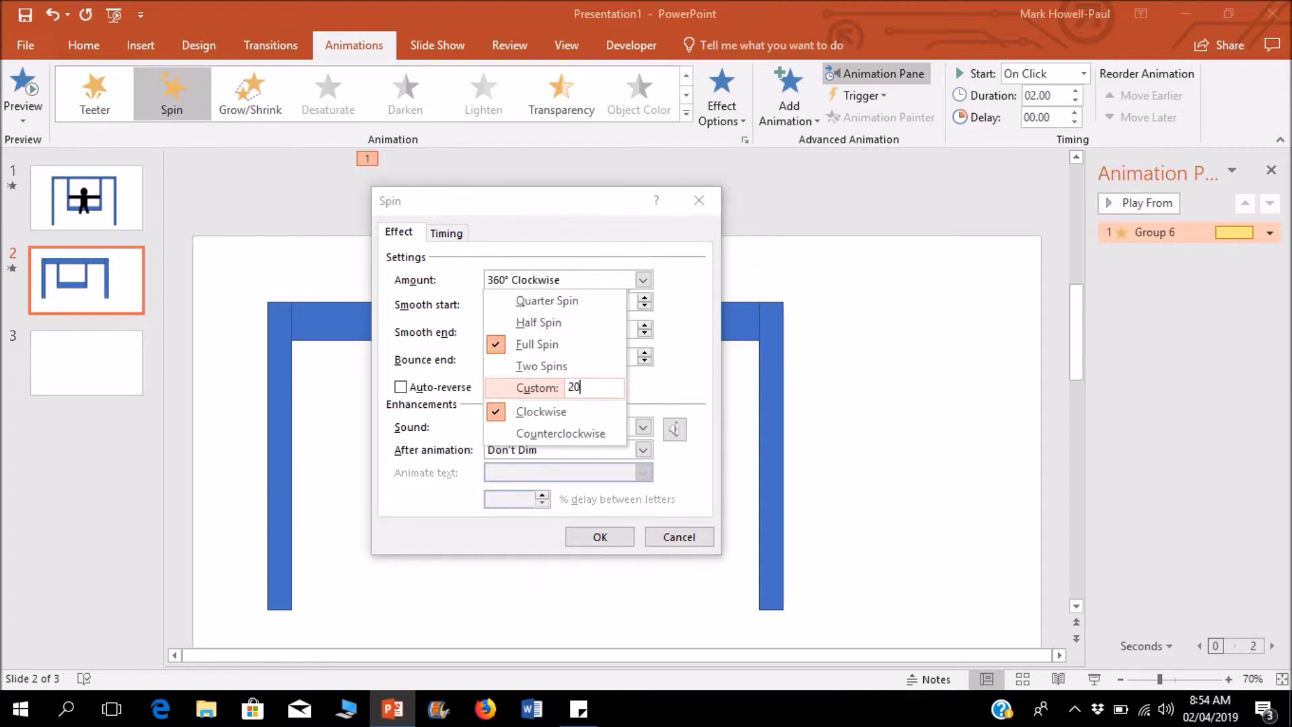
left_click(580, 542)
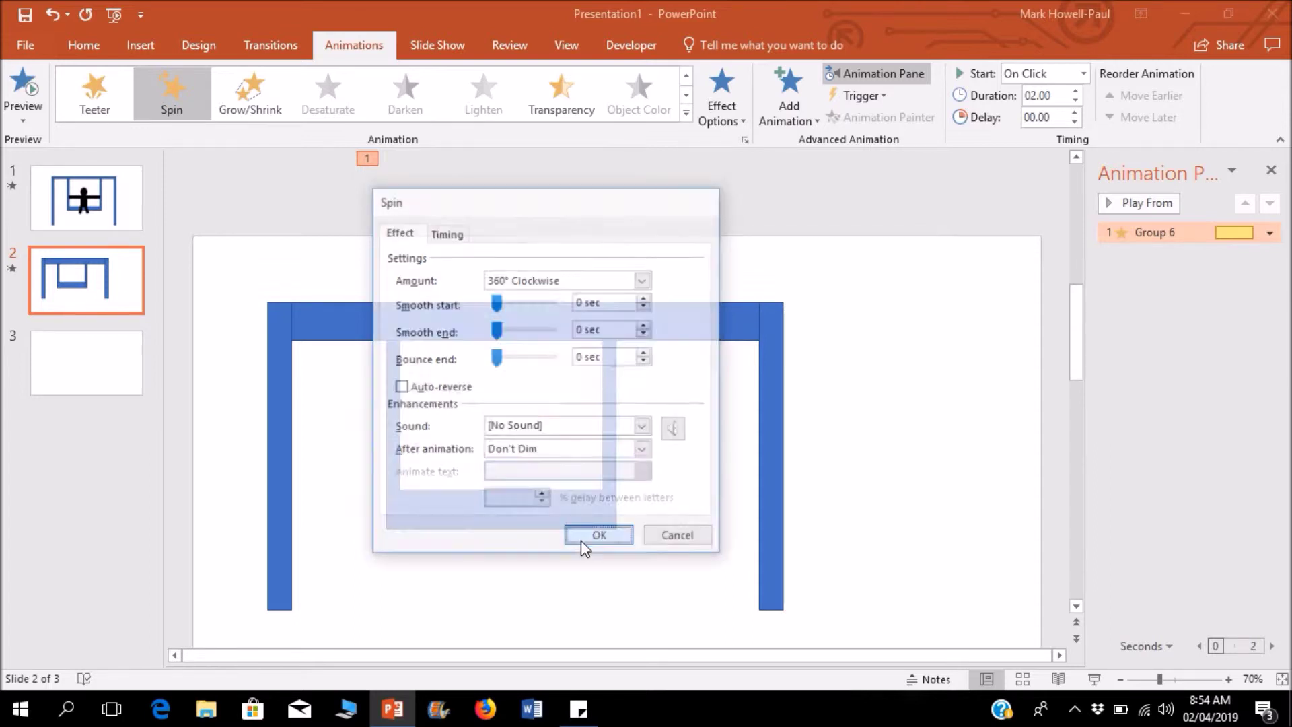
left_click(744, 141)
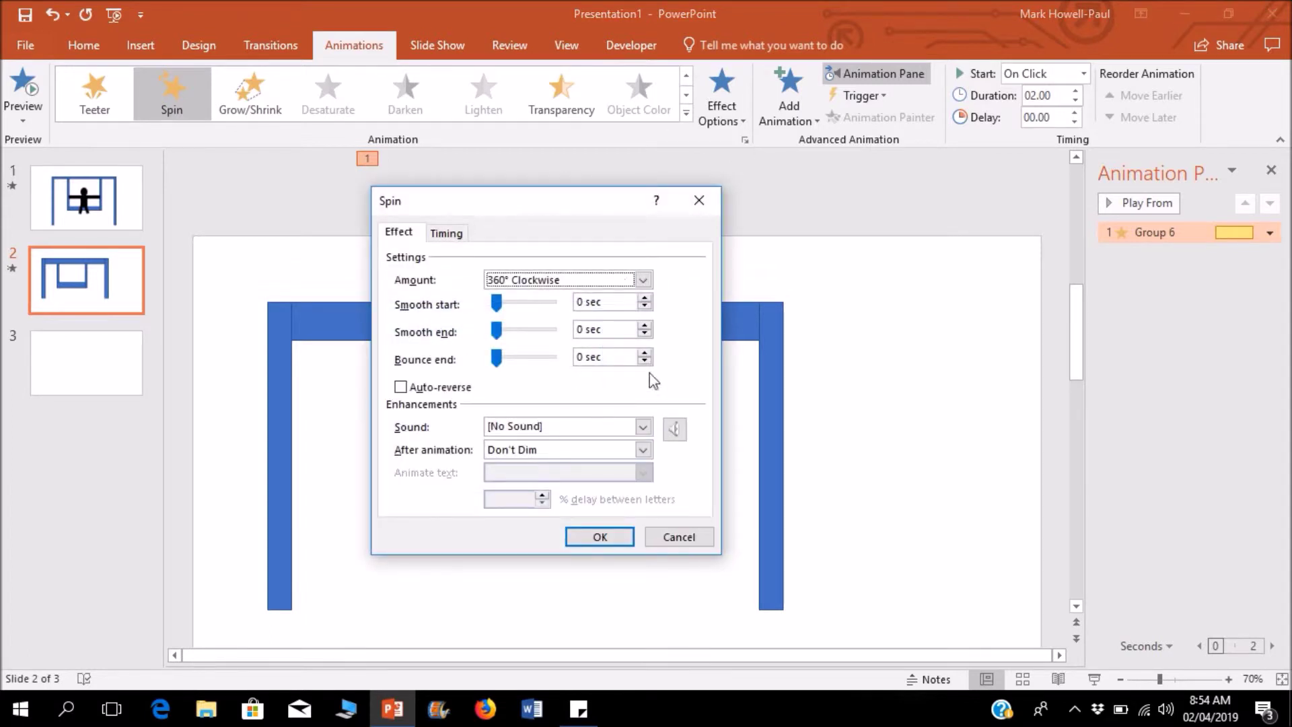
left_click(580, 279)
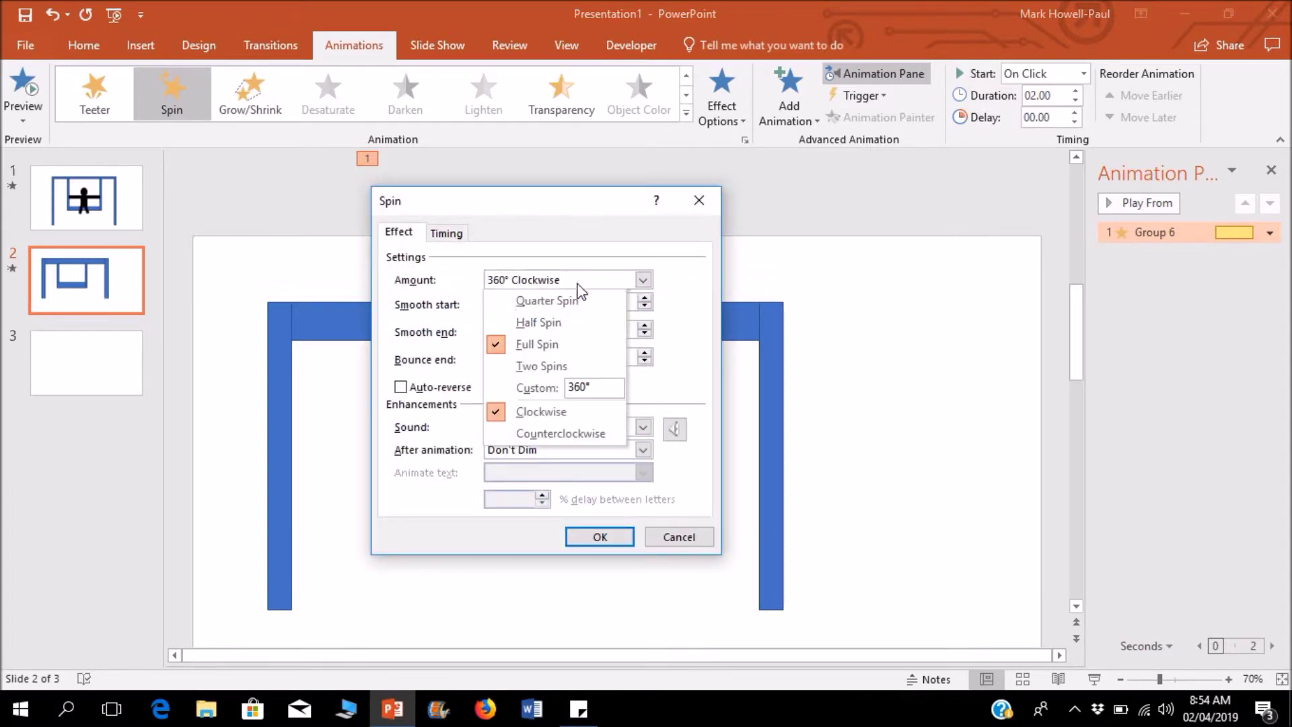
left_click(599, 385)
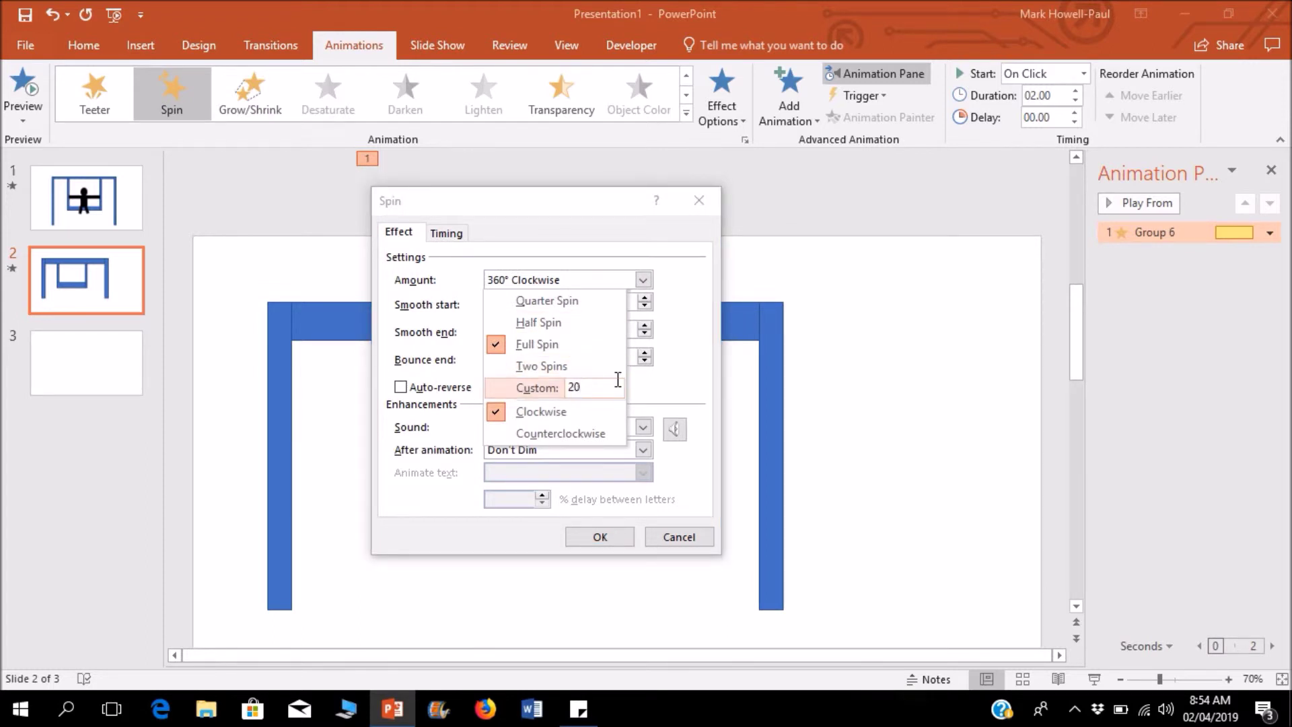
left_click(667, 393)
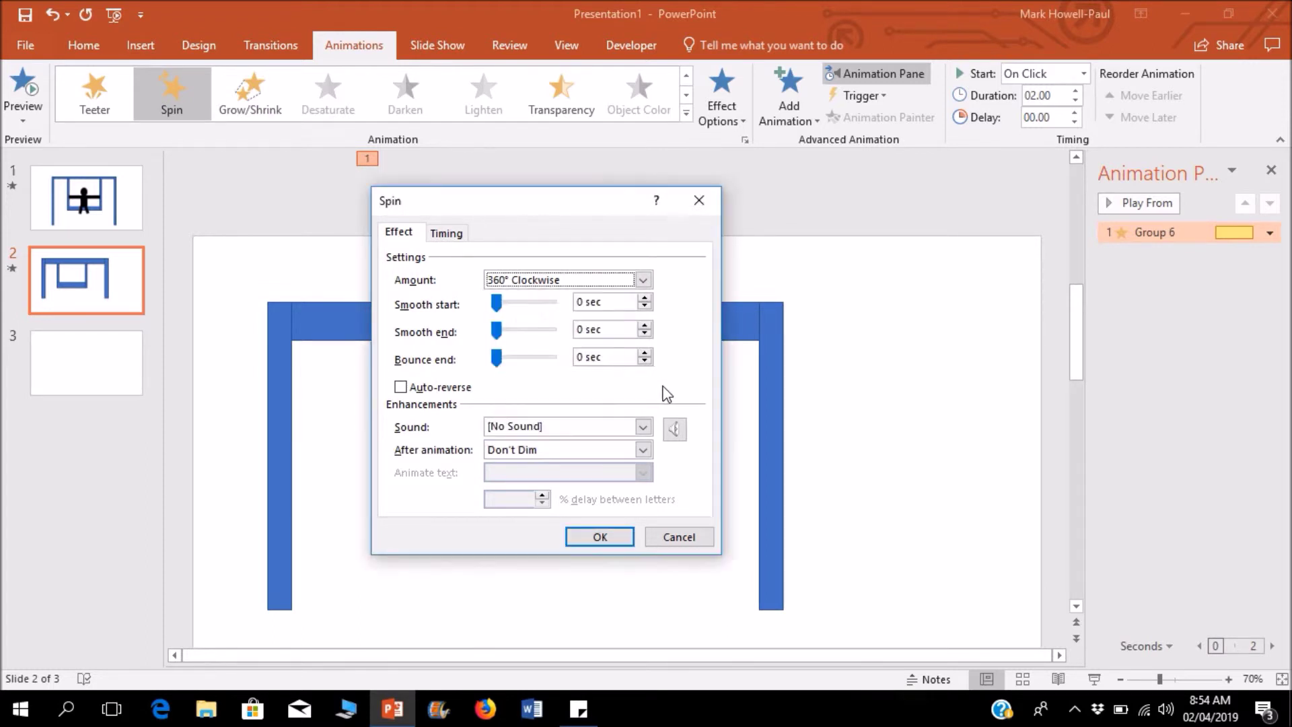
left_click(603, 279)
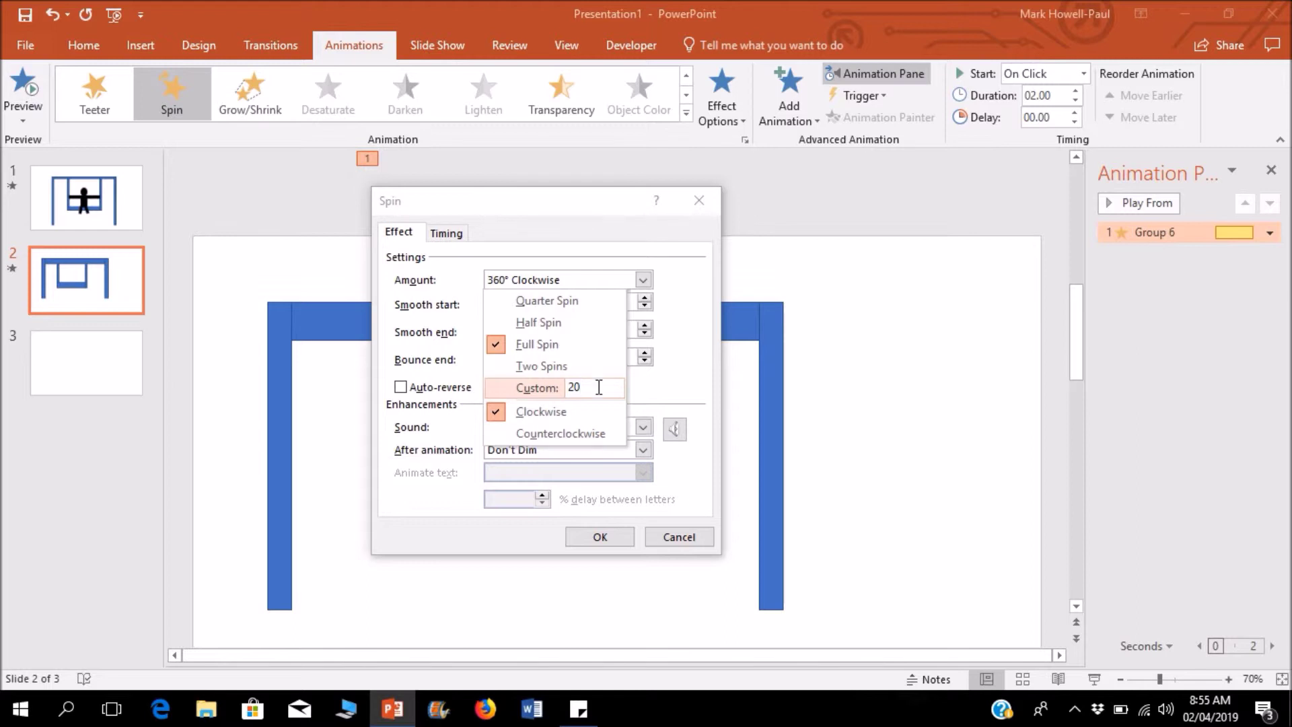
key("Return")
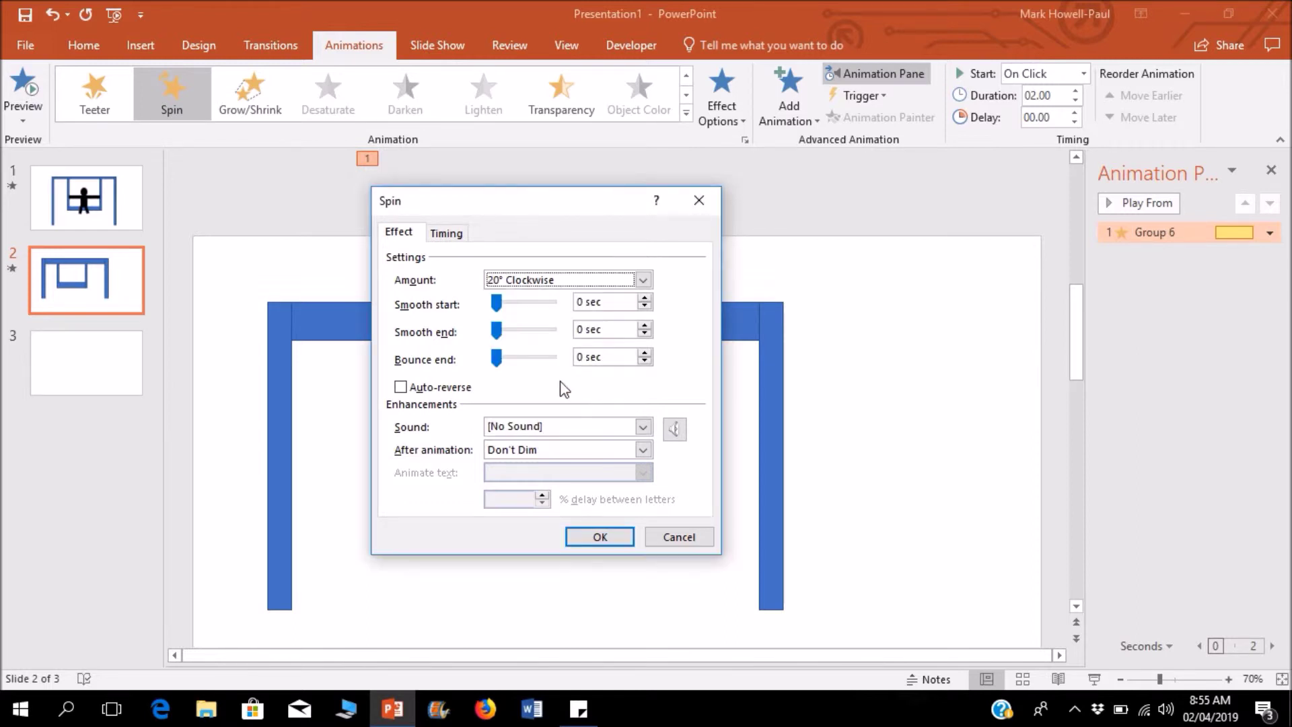
Step: Turn on auto-reverse, repeat Until End of Slide, and shorten the duration to 1.25 seconds
left_click(399, 387)
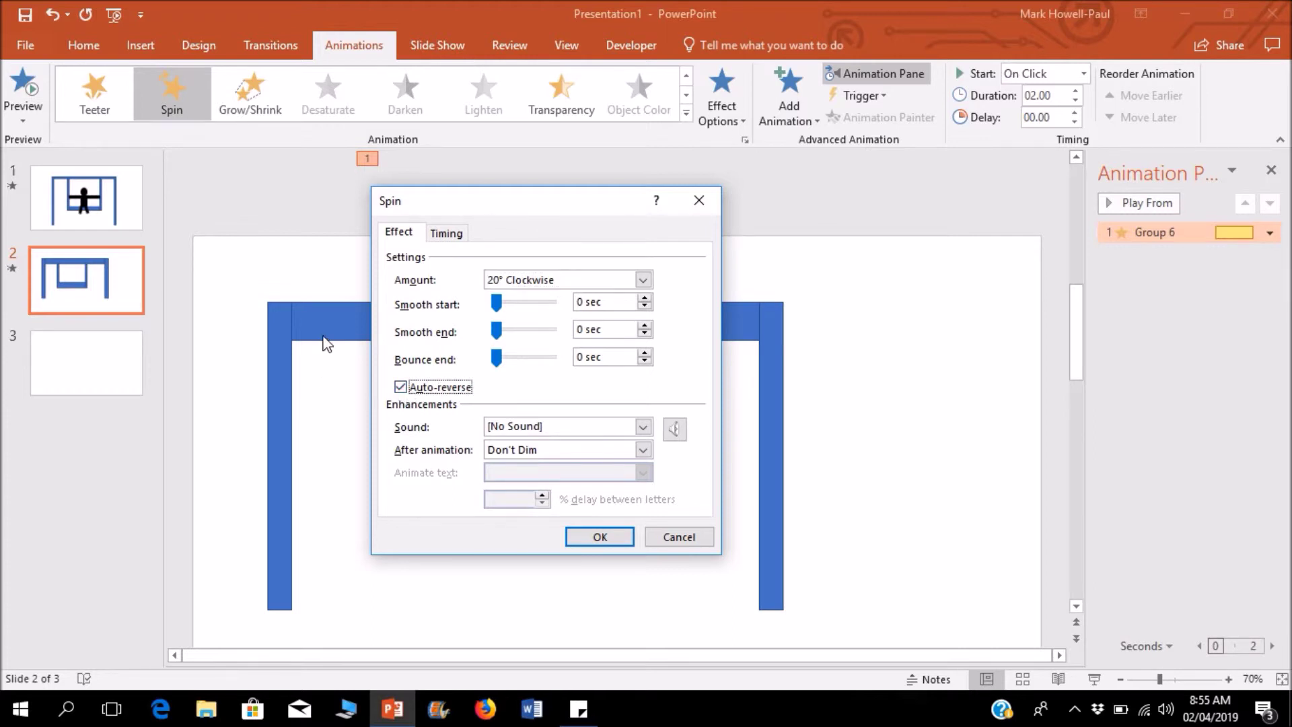
left_click(452, 234)
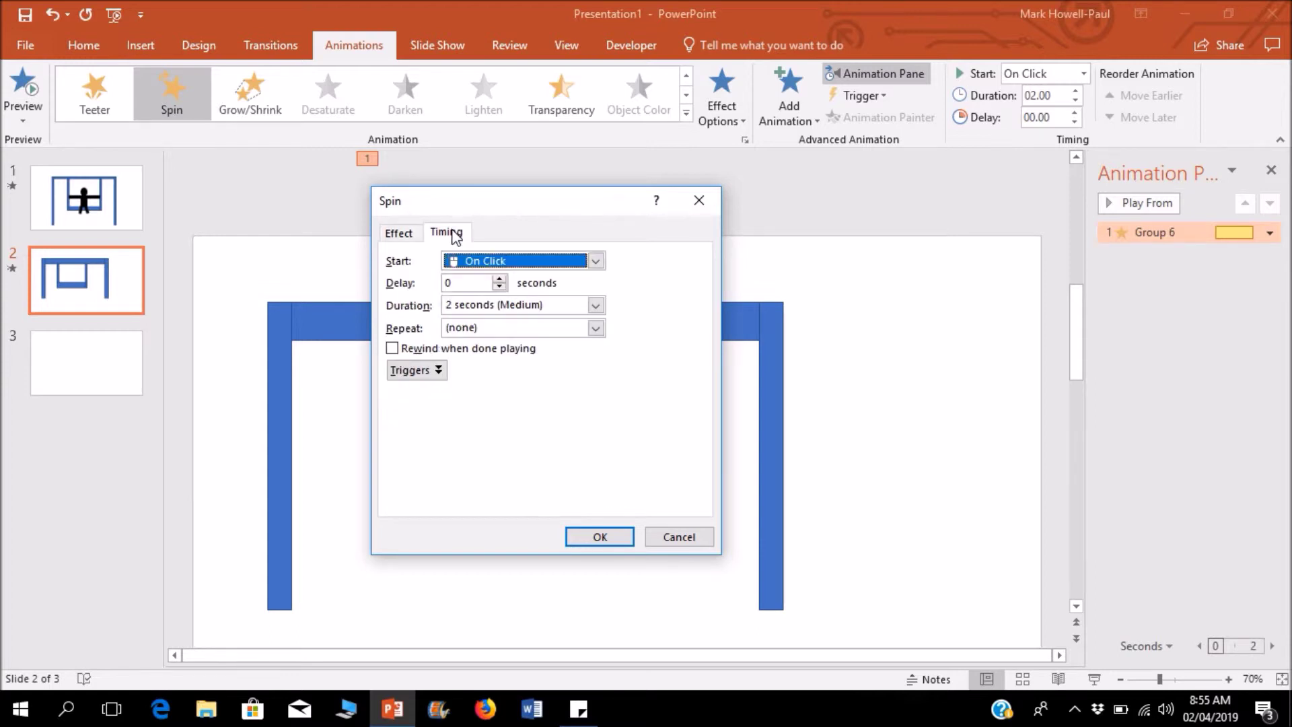
left_click(597, 328)
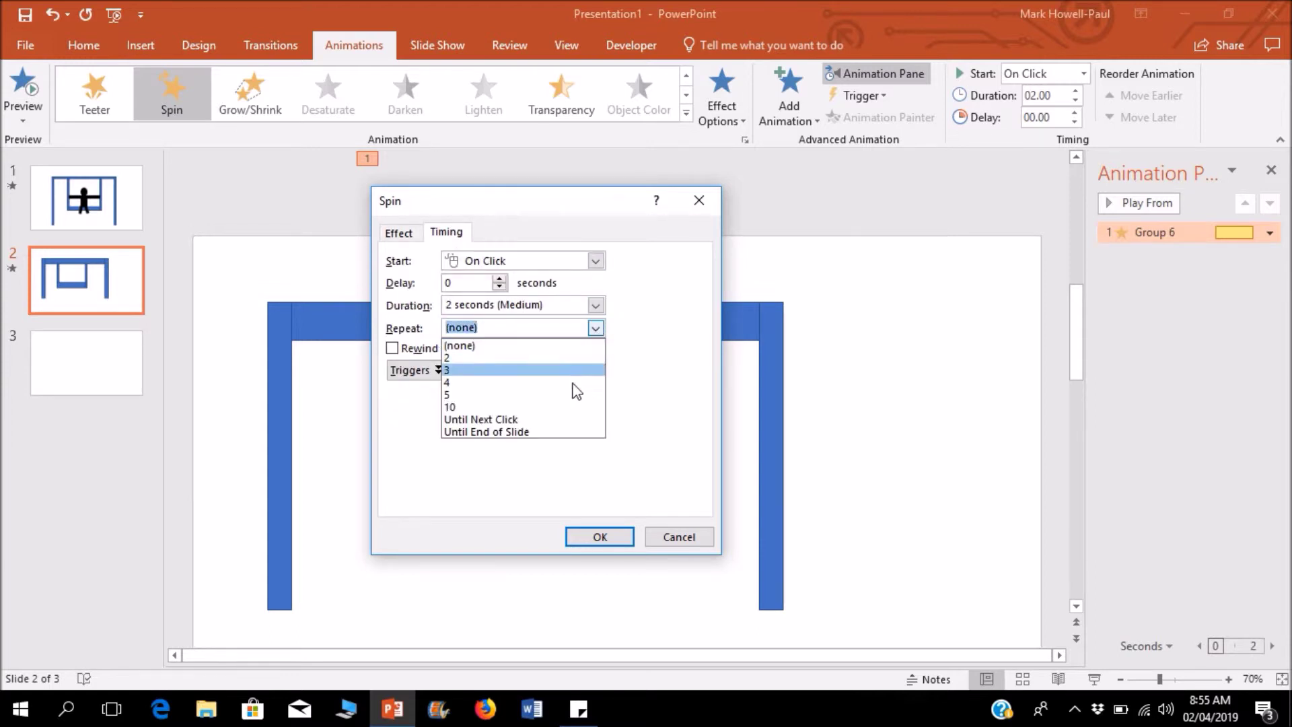
left_click(551, 433)
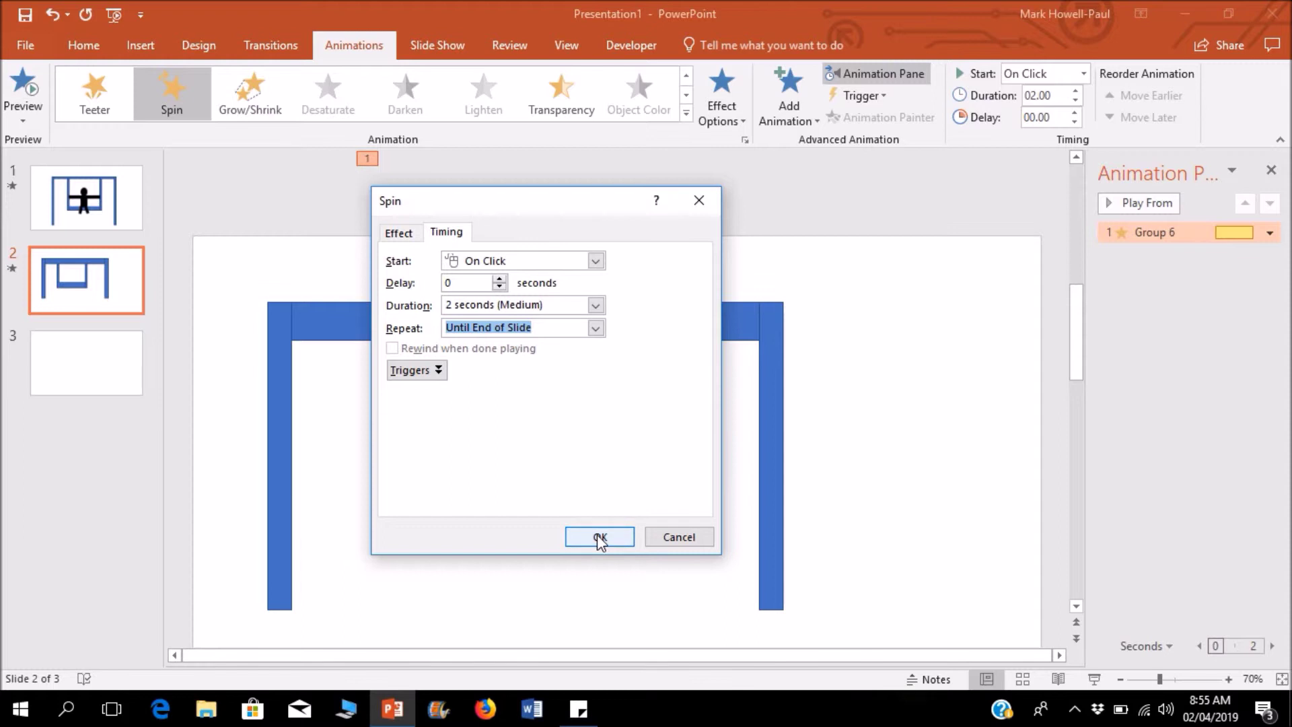
left_click(599, 538)
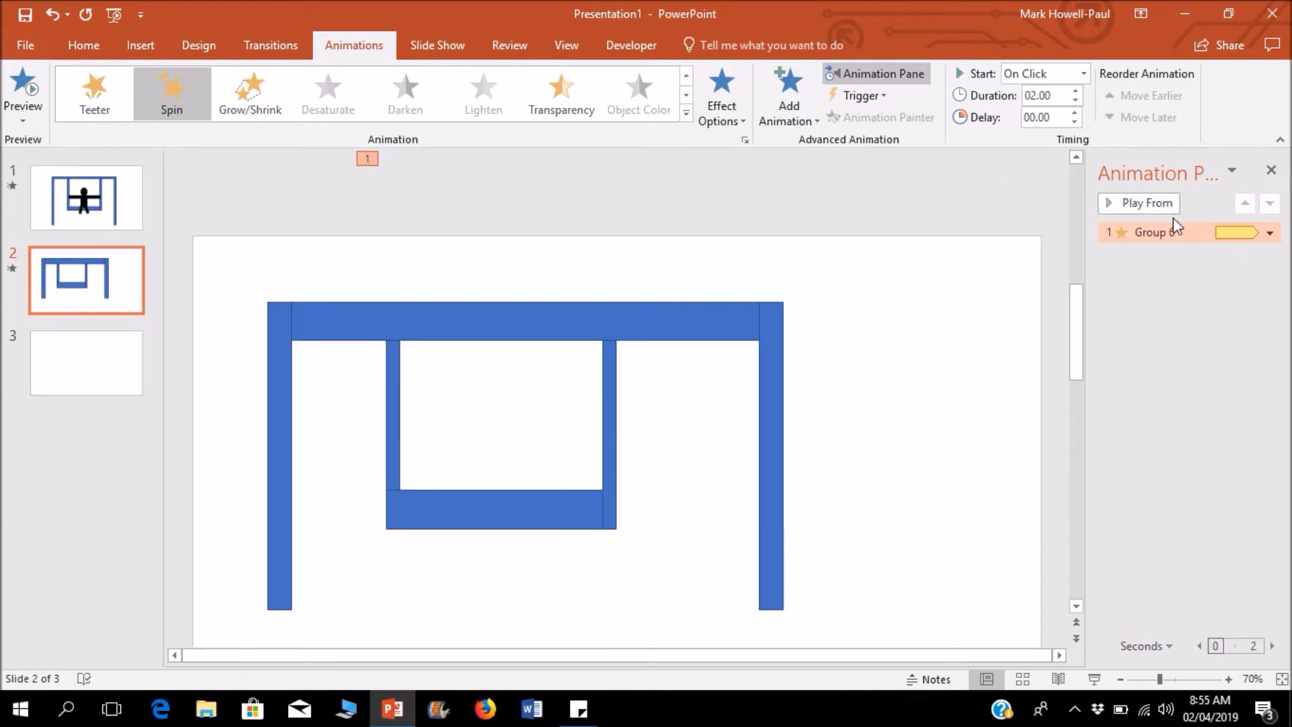
left_click(1076, 101)
Step: Set Group 6's duration to 1 second and give the right chain (Group 7) a Spin
left_click(1075, 101)
left_click(1076, 101)
key("Return")
left_click(610, 397)
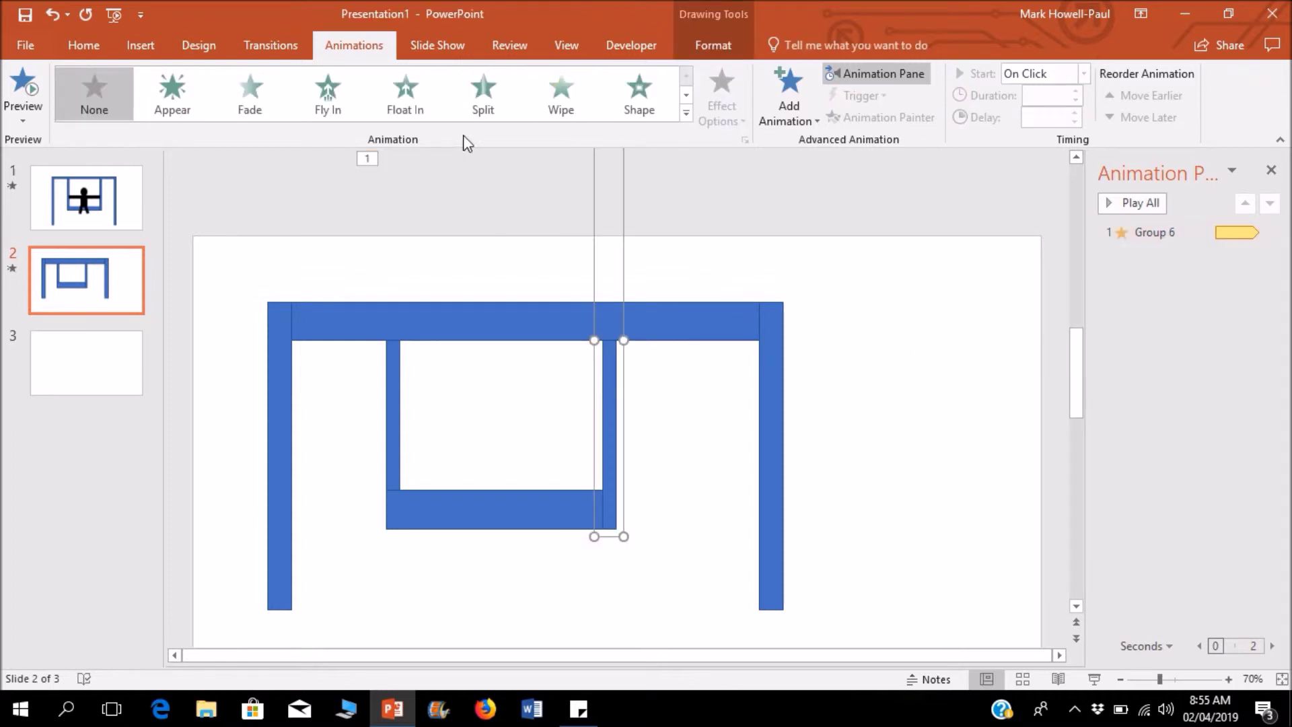
left_click(687, 113)
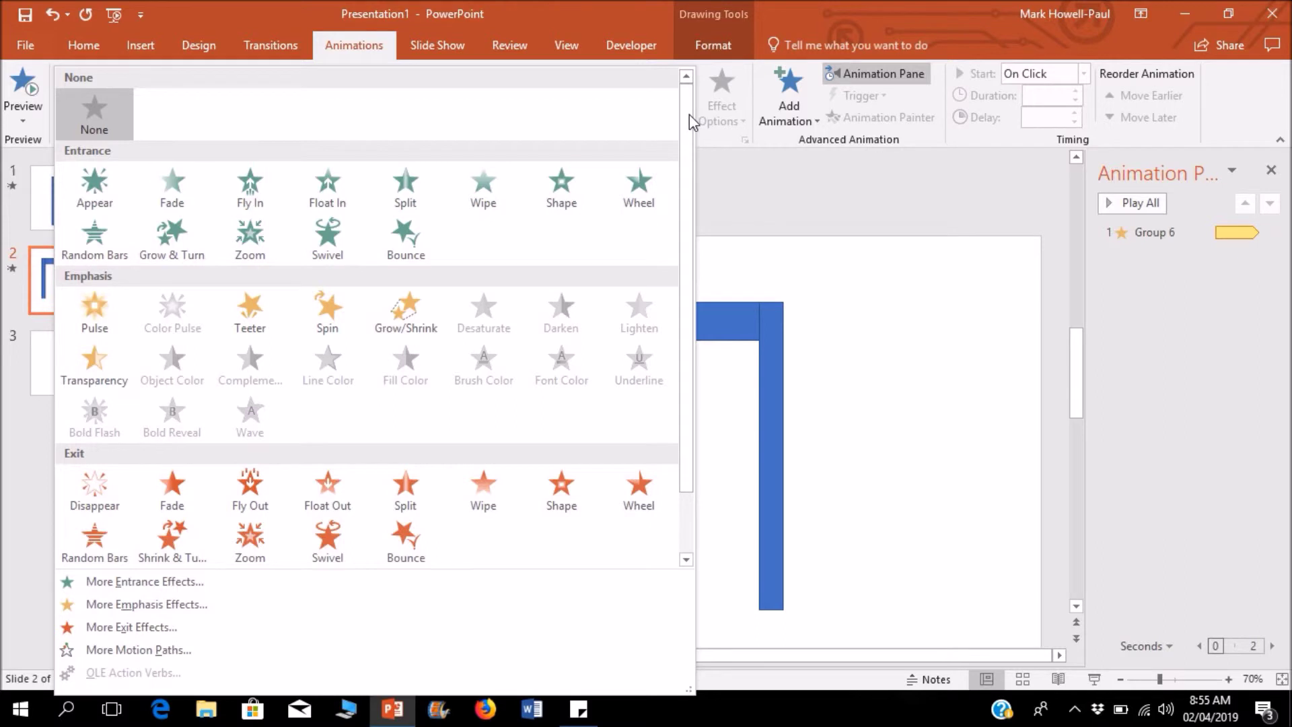
left_click(323, 308)
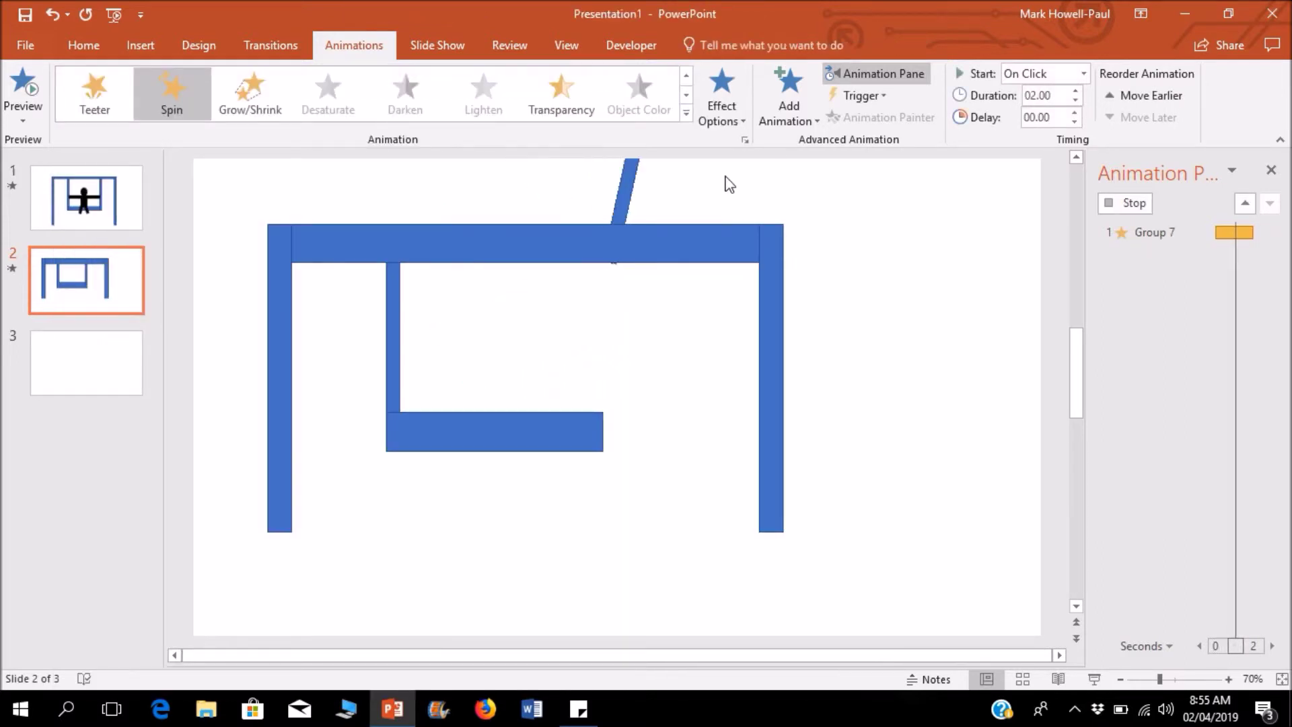
Step: Make Group 7's Spin counterclockwise, starting With Previous
left_click(722, 108)
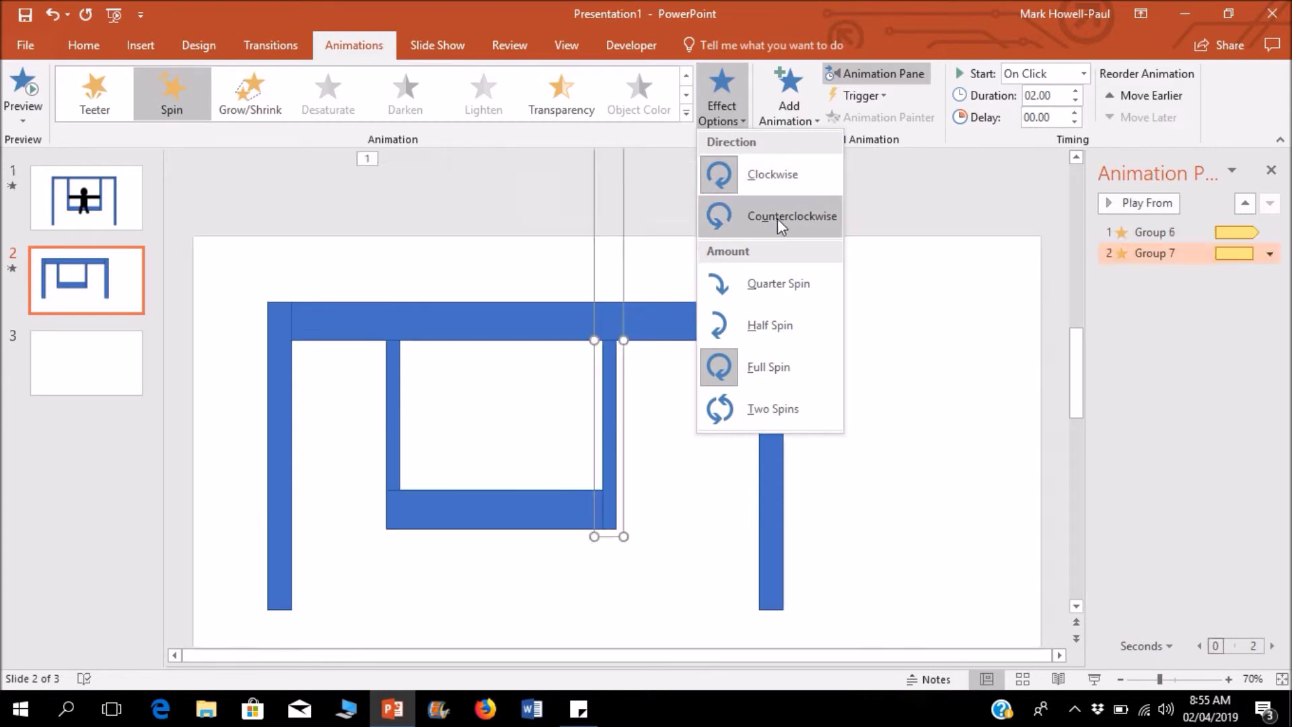
left_click(777, 218)
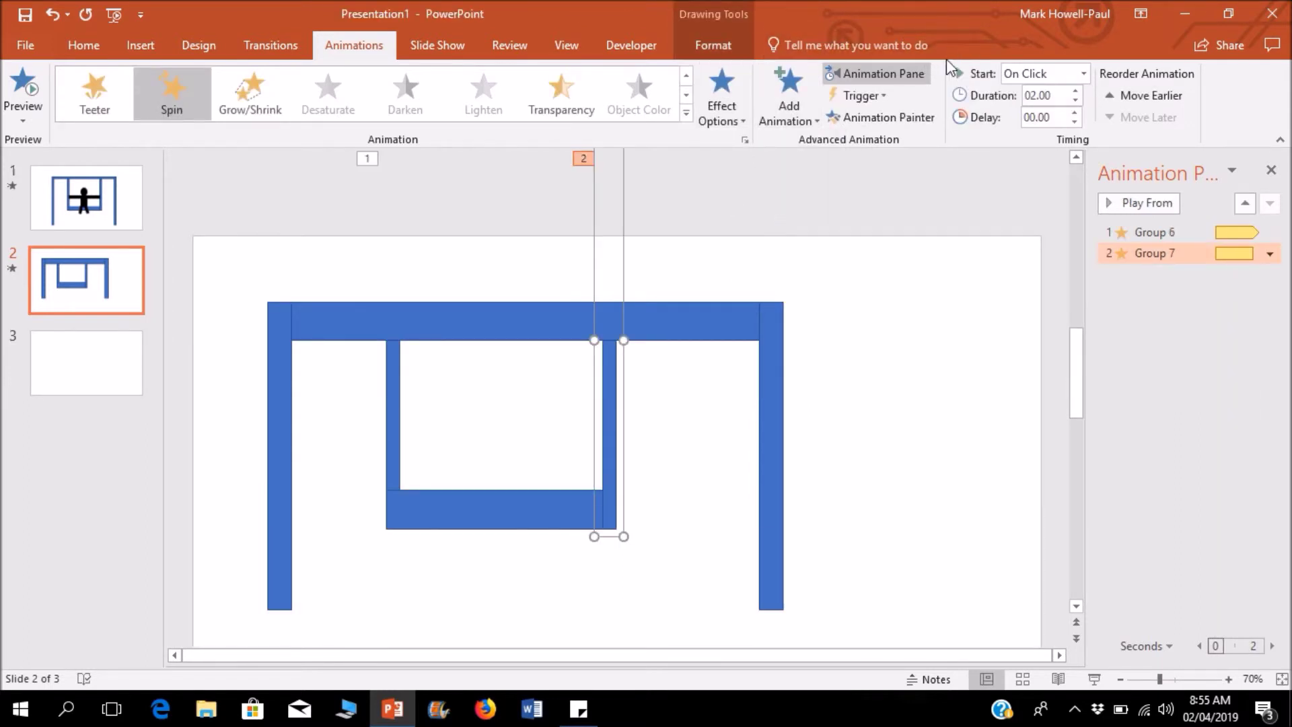
left_click(1083, 75)
left_click(1075, 107)
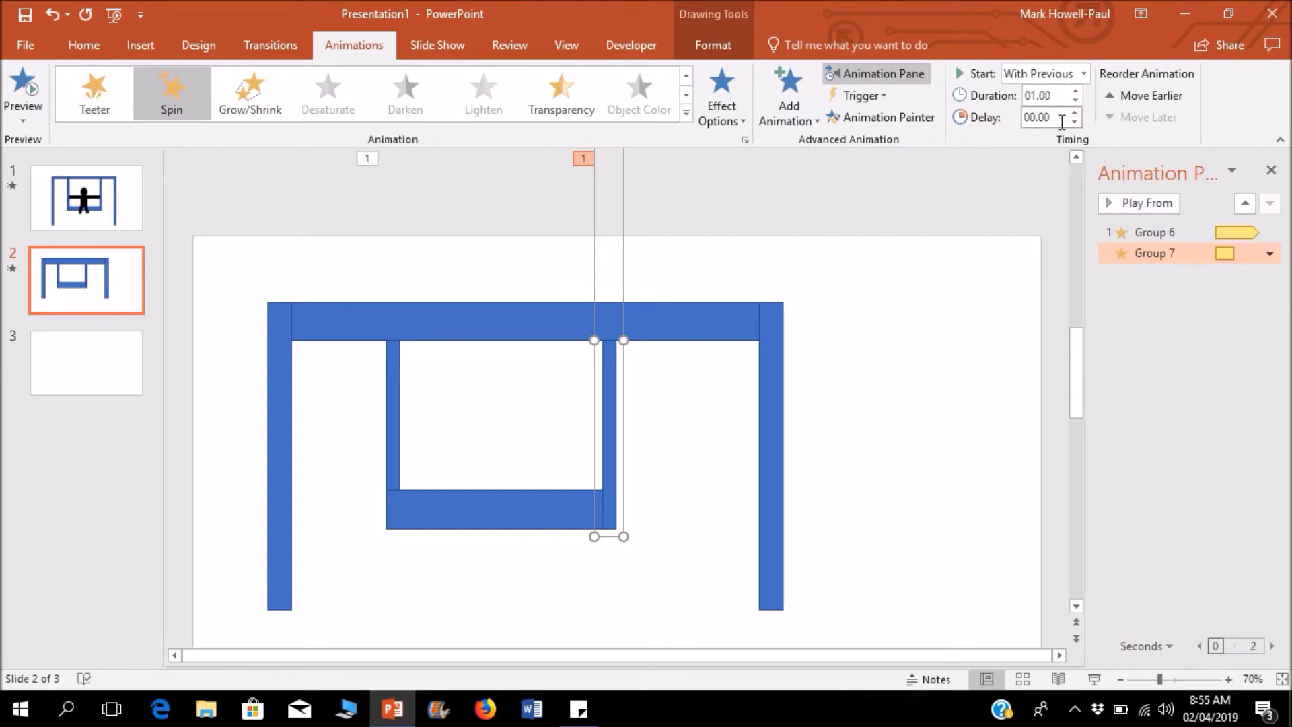
left_click(730, 115)
left_click(734, 124)
Step: Set Group 7's Spin to a custom 20° amount with auto-reverse
left_click(596, 280)
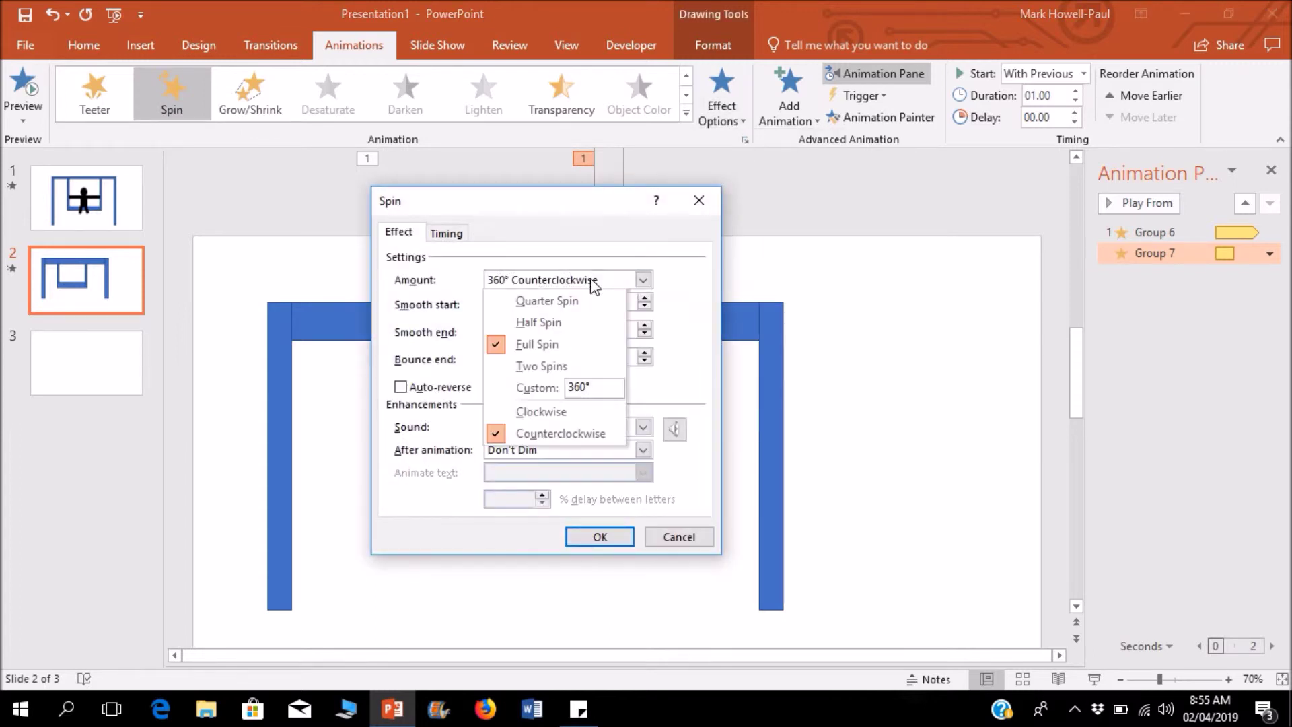
left_click(597, 388)
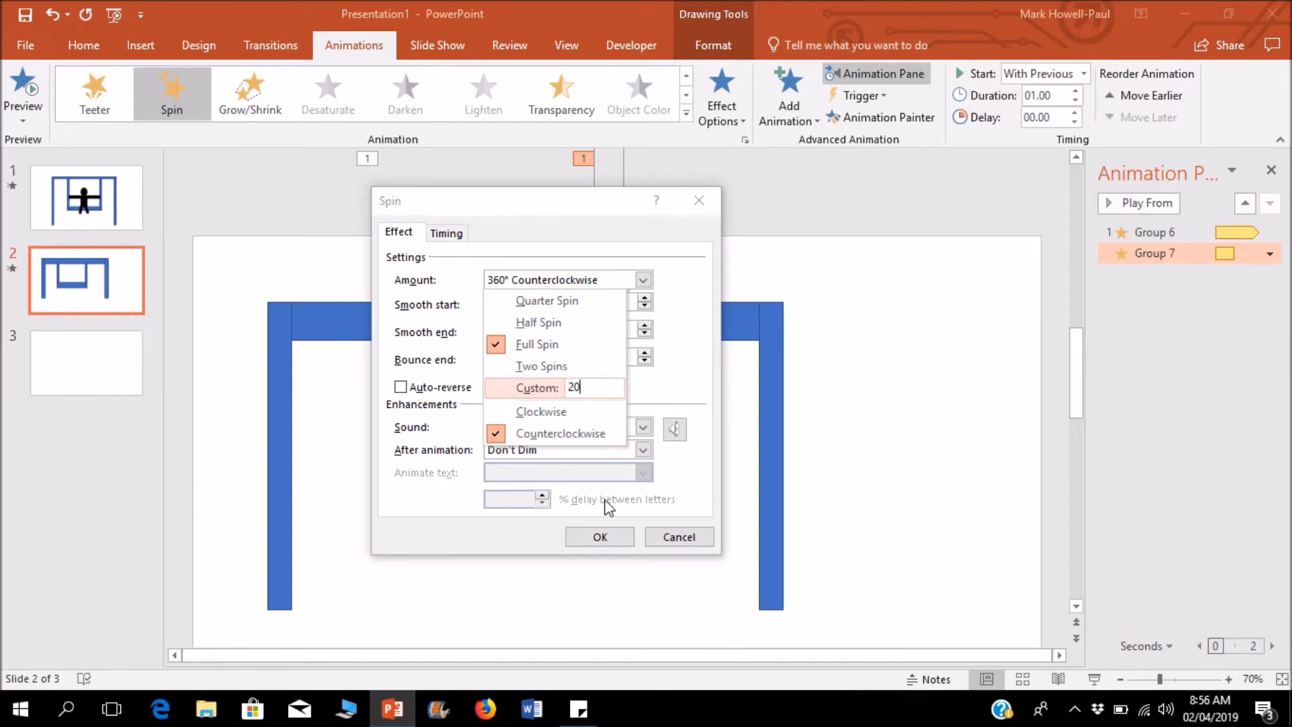
type("20")
key("Return")
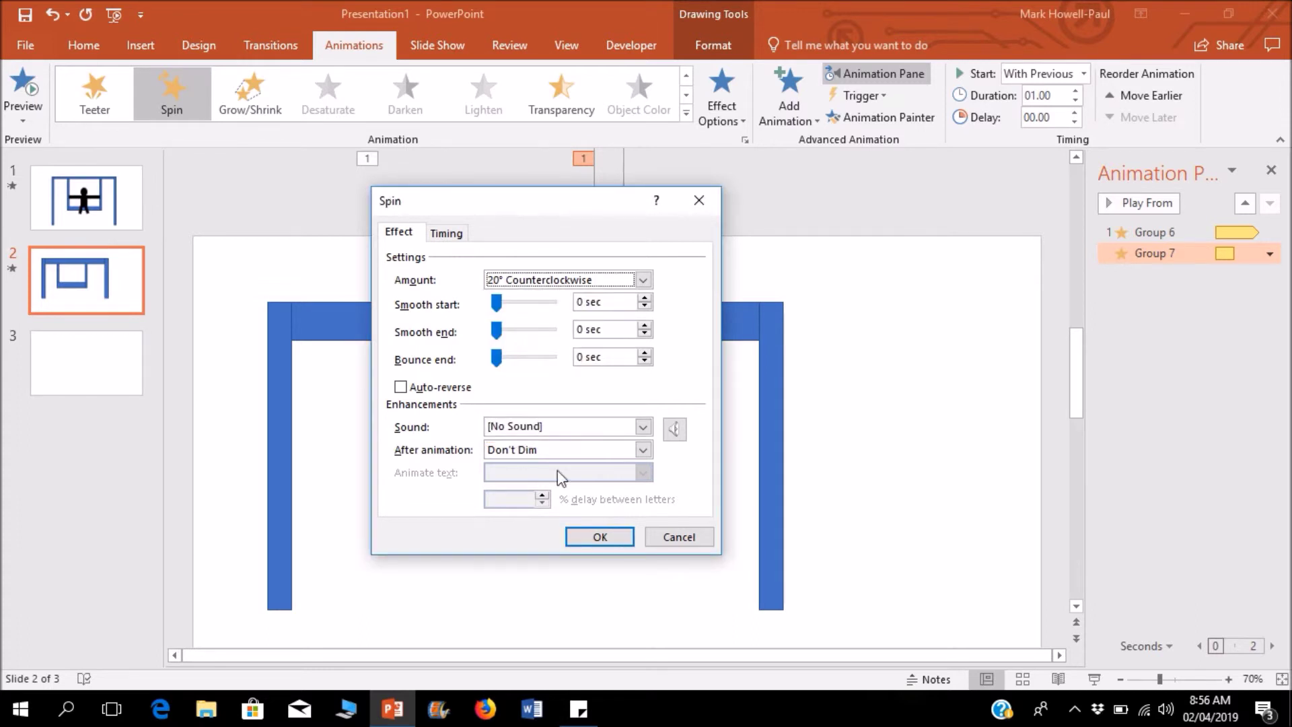
left_click(401, 388)
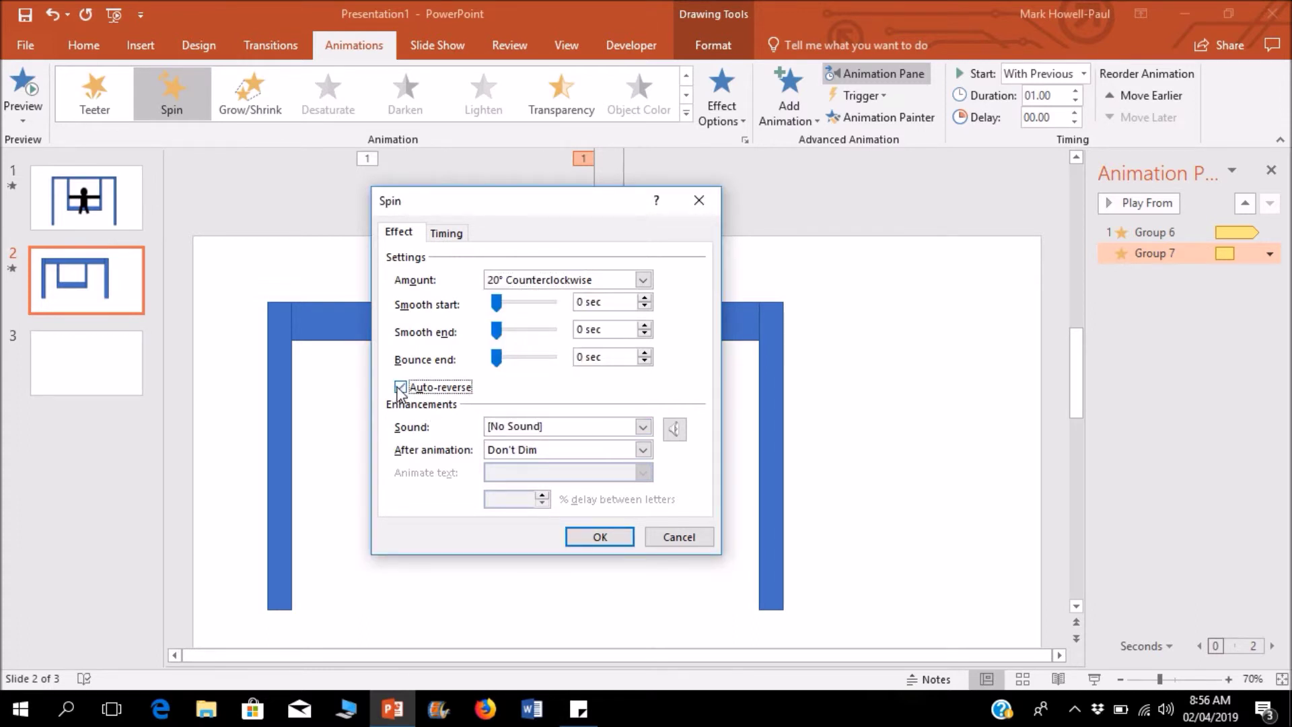
Step: Make Group 7's Spin repeat Until End of Slide and apply the settings
left_click(446, 239)
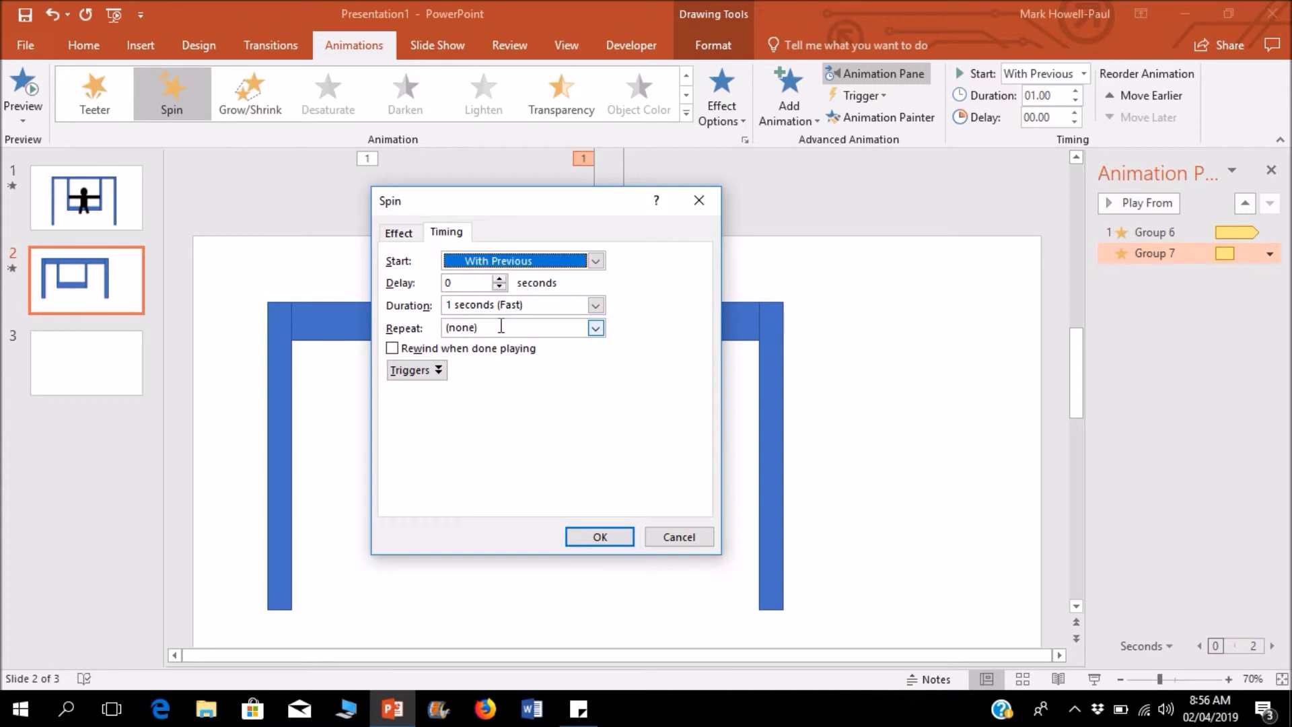
left_click(530, 326)
left_click(595, 329)
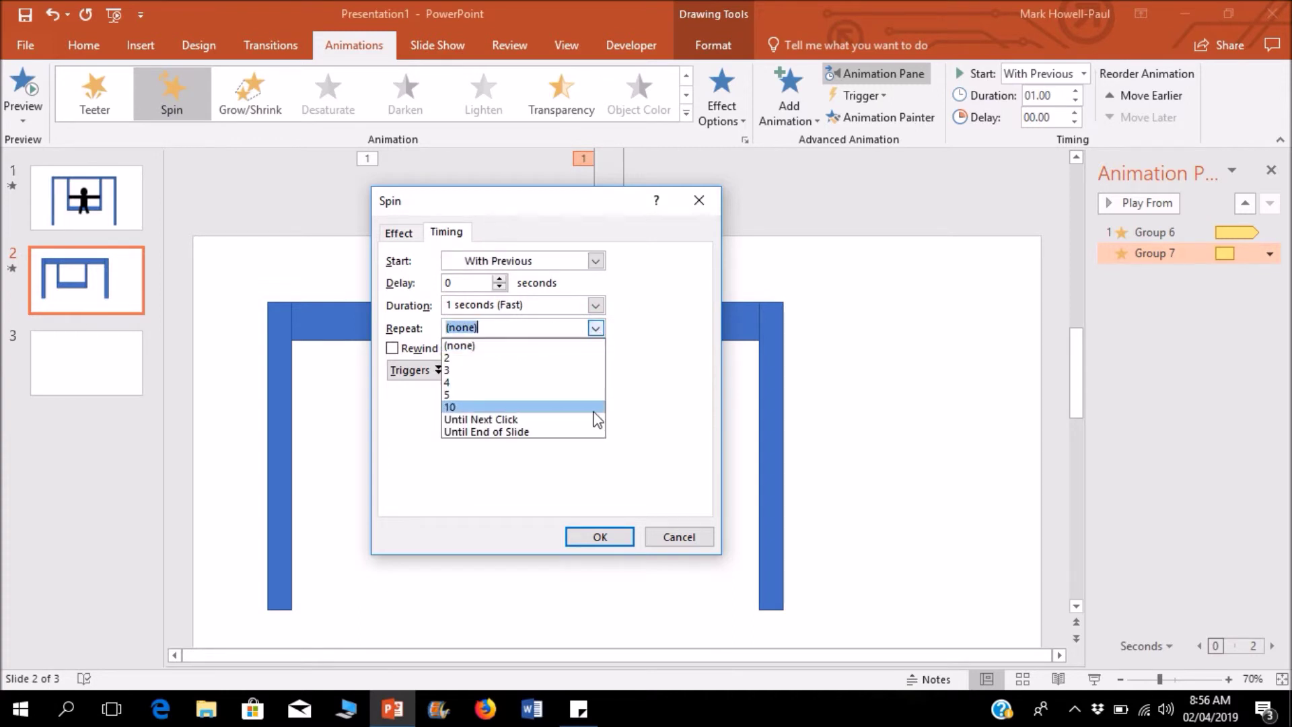
left_click(567, 434)
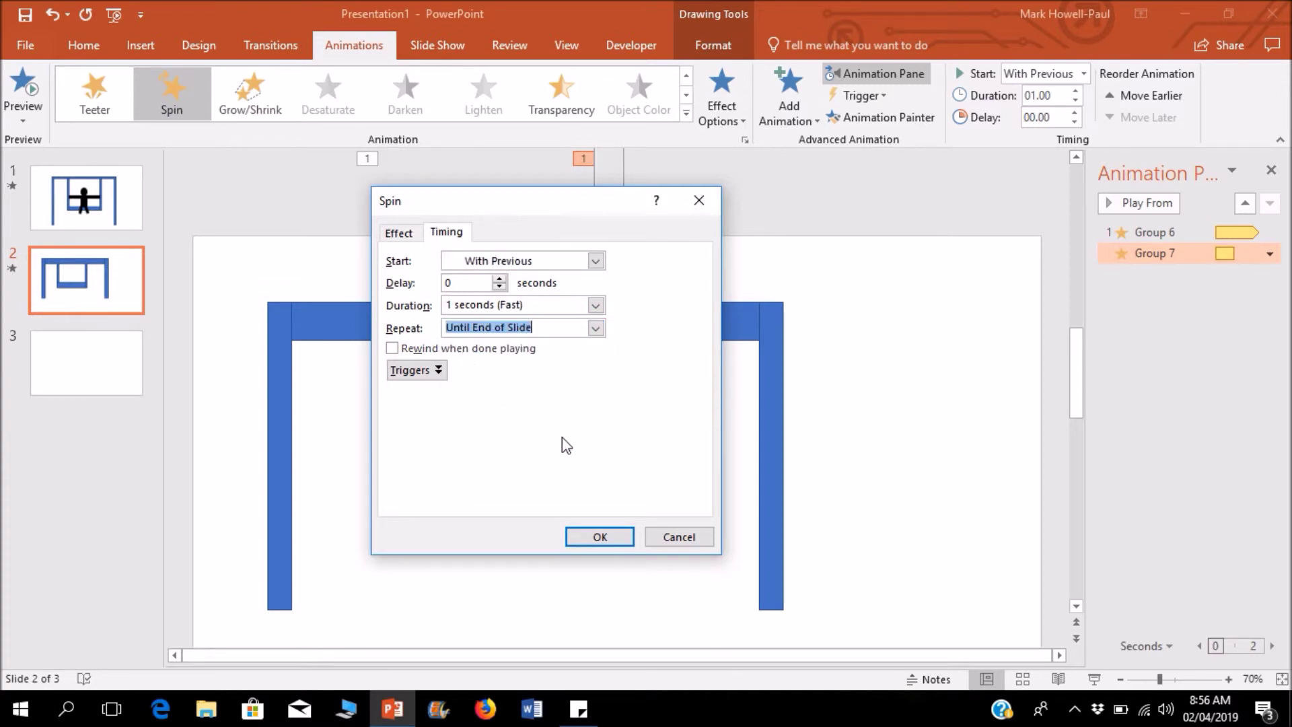
left_click(604, 536)
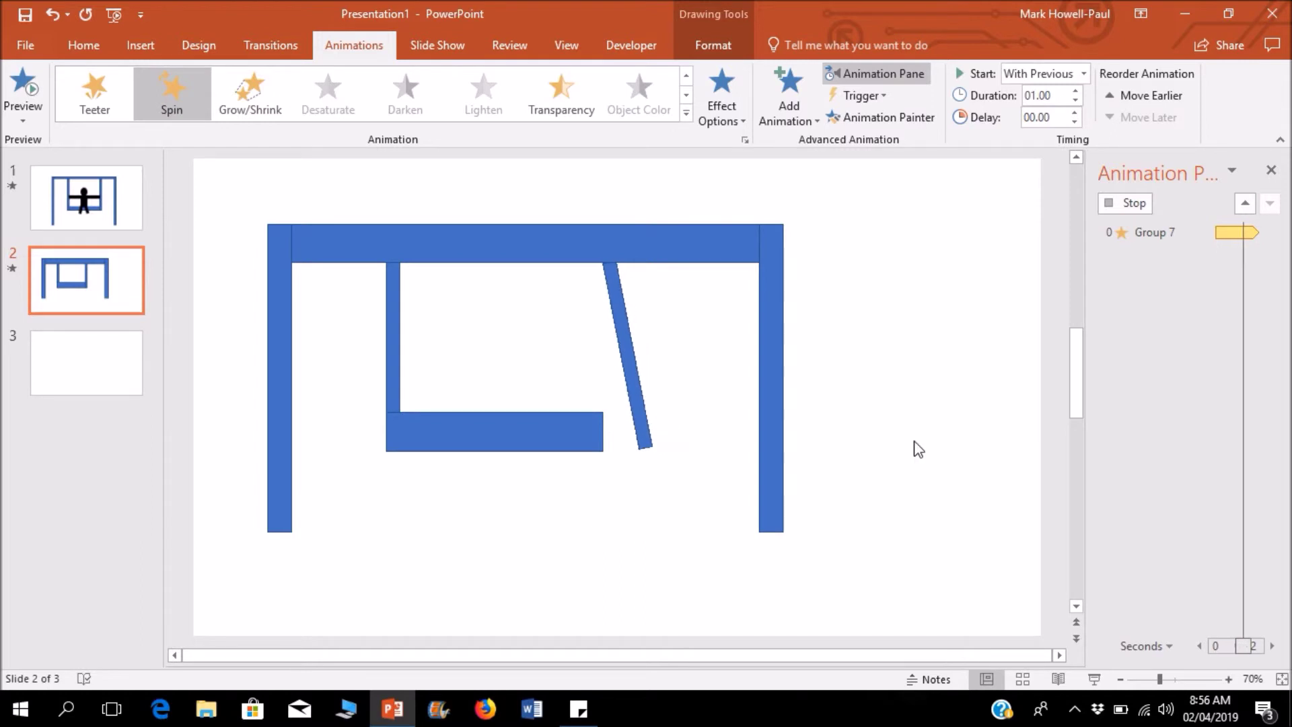
Step: Apply a Grow/Shrink emphasis to the seat's bottom bar (Rectangle 8), starting With Previous
left_click(1141, 203)
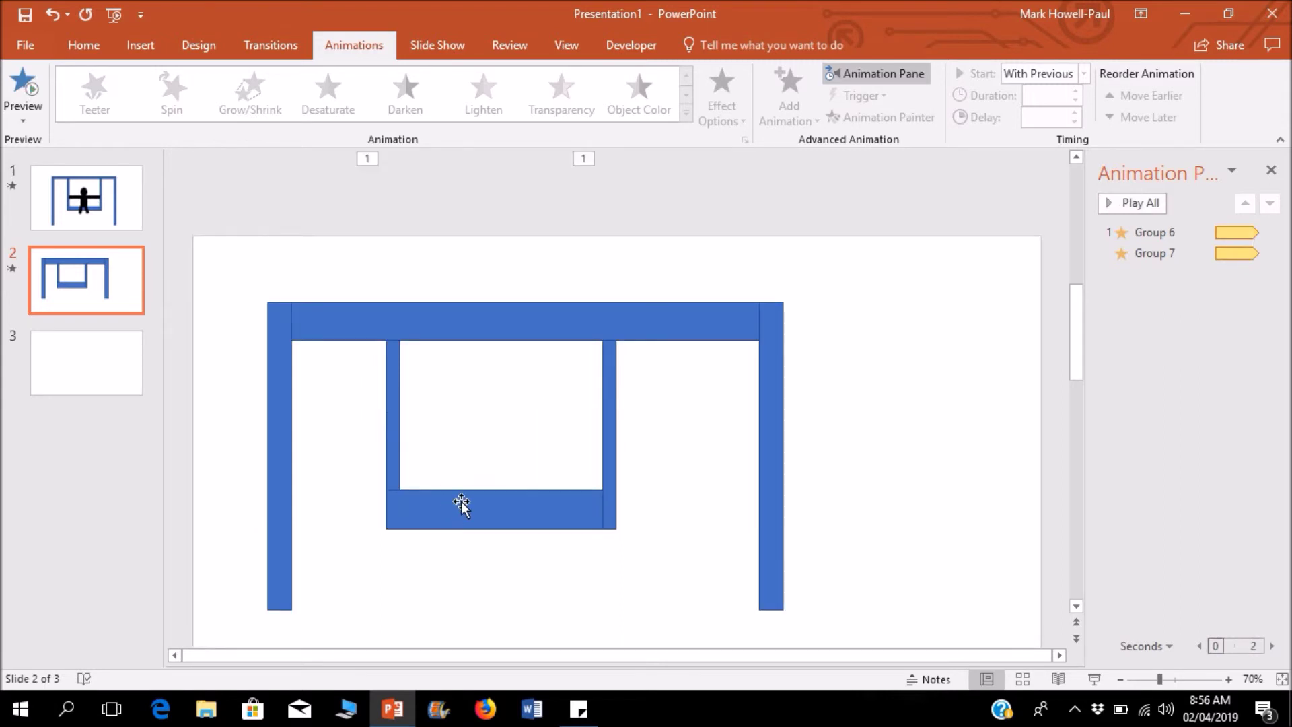
left_click(462, 503)
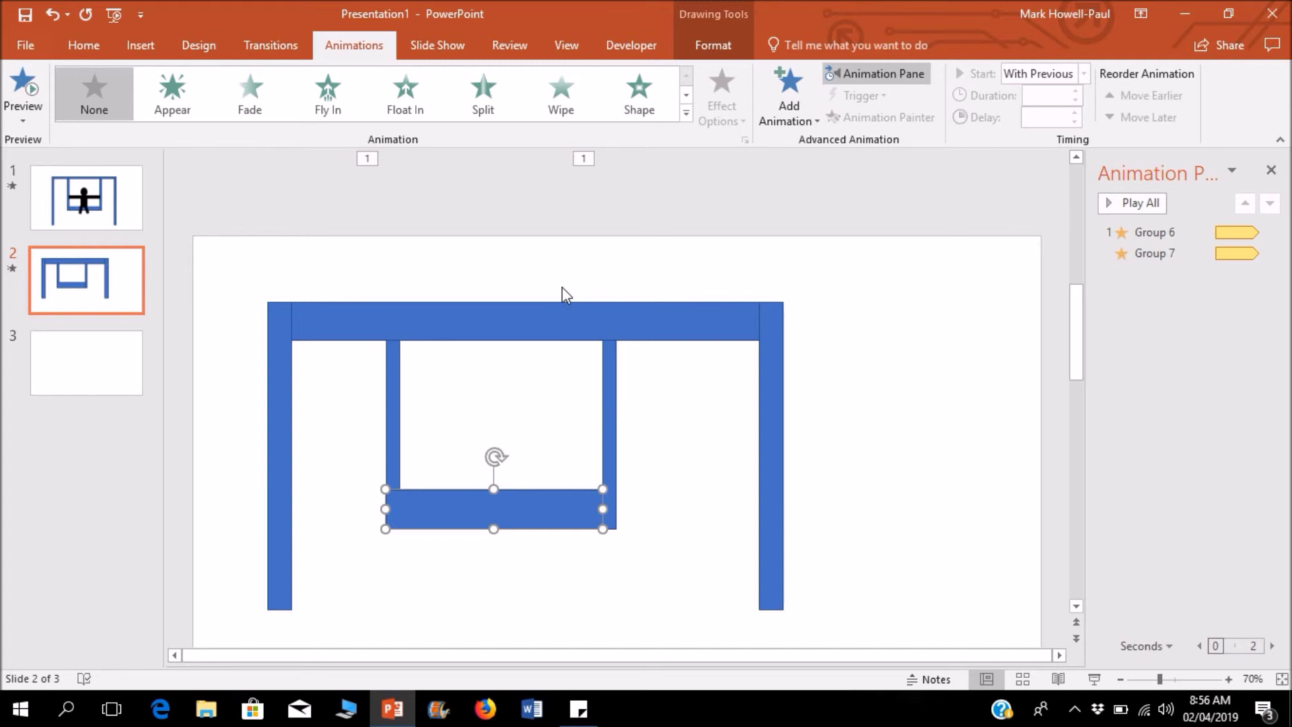
left_click(685, 112)
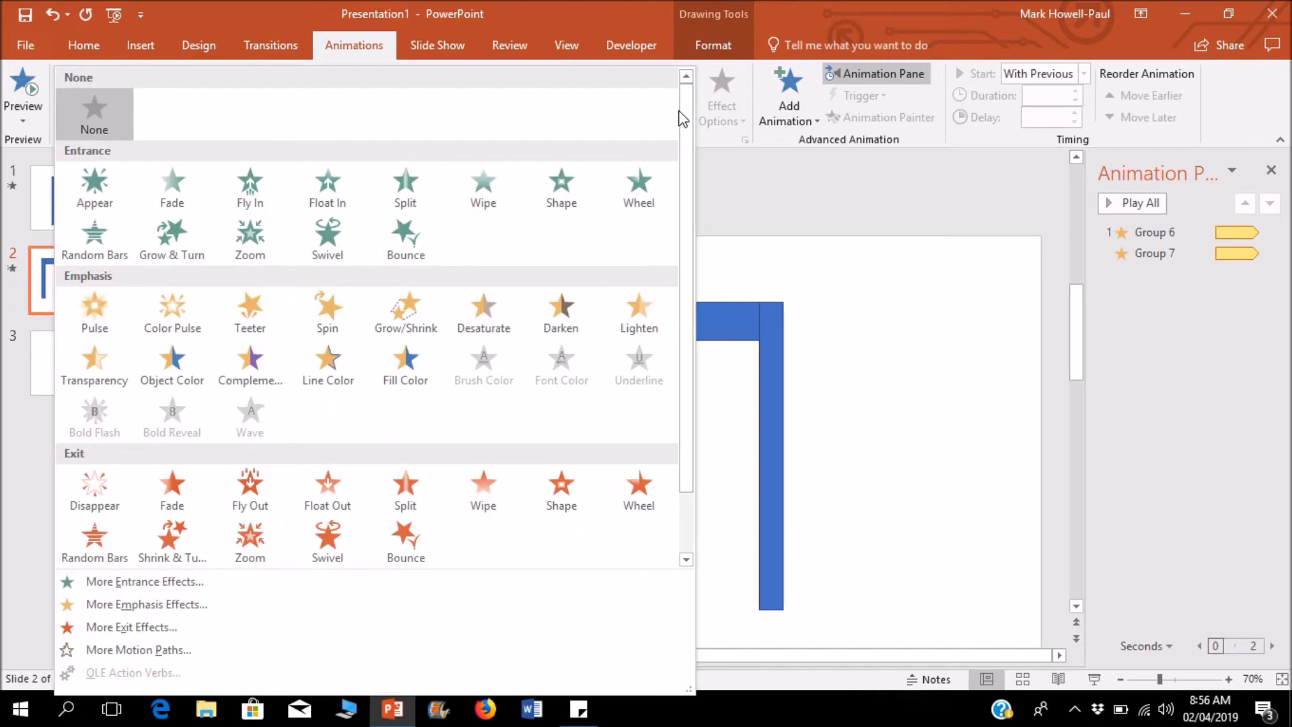
left_click(412, 311)
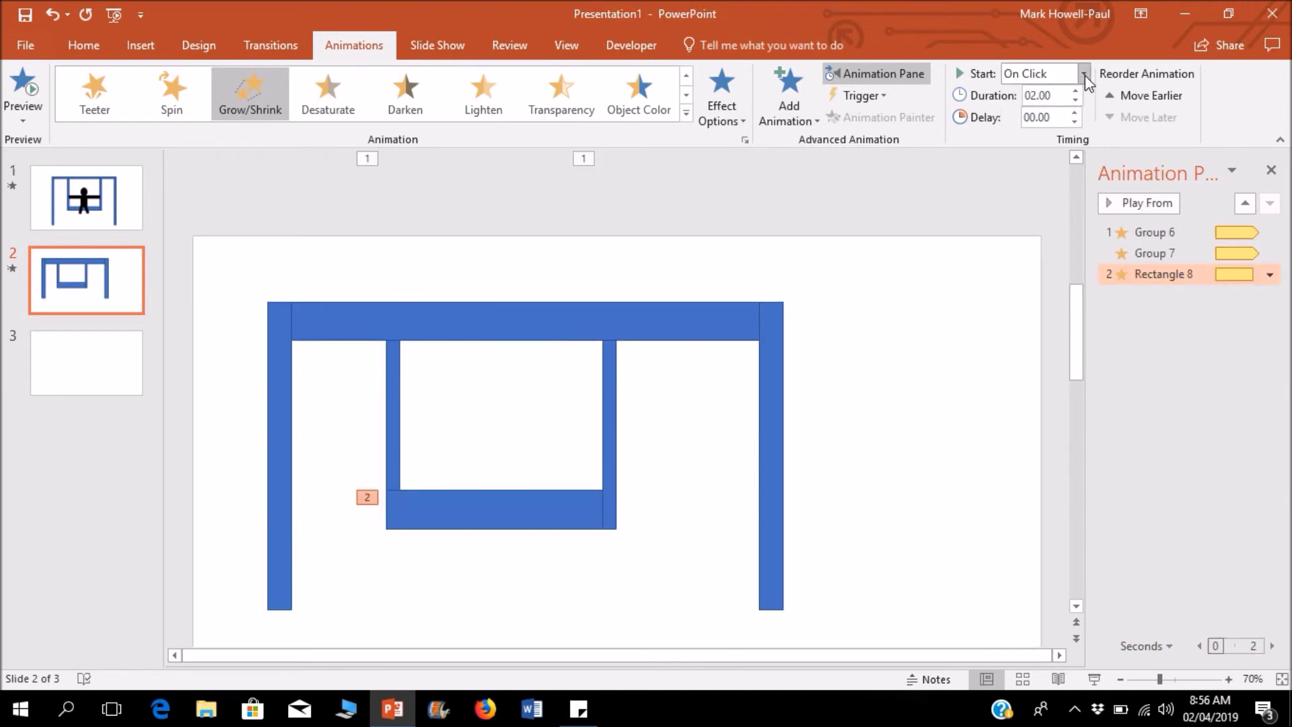
left_click(1083, 73)
left_click(1032, 113)
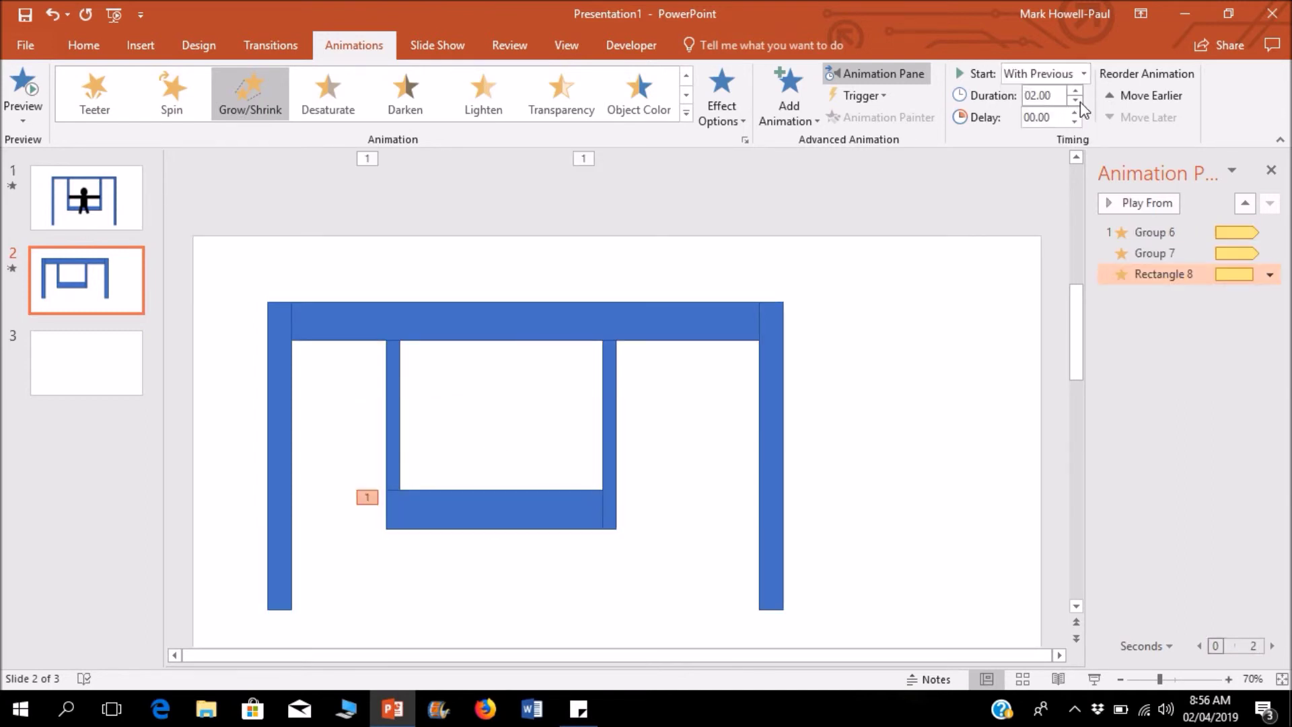
Step: Keep Grow/Shrink at 1 second with auto-reverse, repeating Until End of Slide, then preview
left_click(1080, 102)
left_click(1080, 90)
left_click(740, 140)
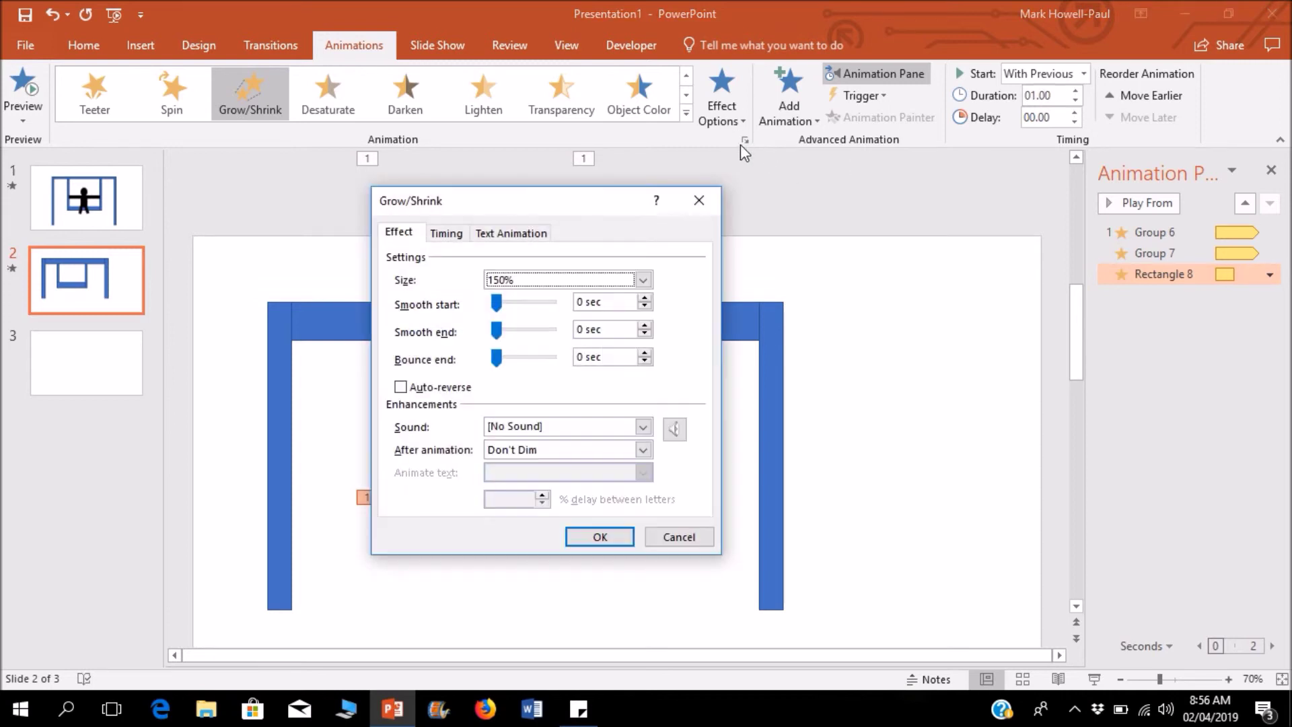
left_click(401, 387)
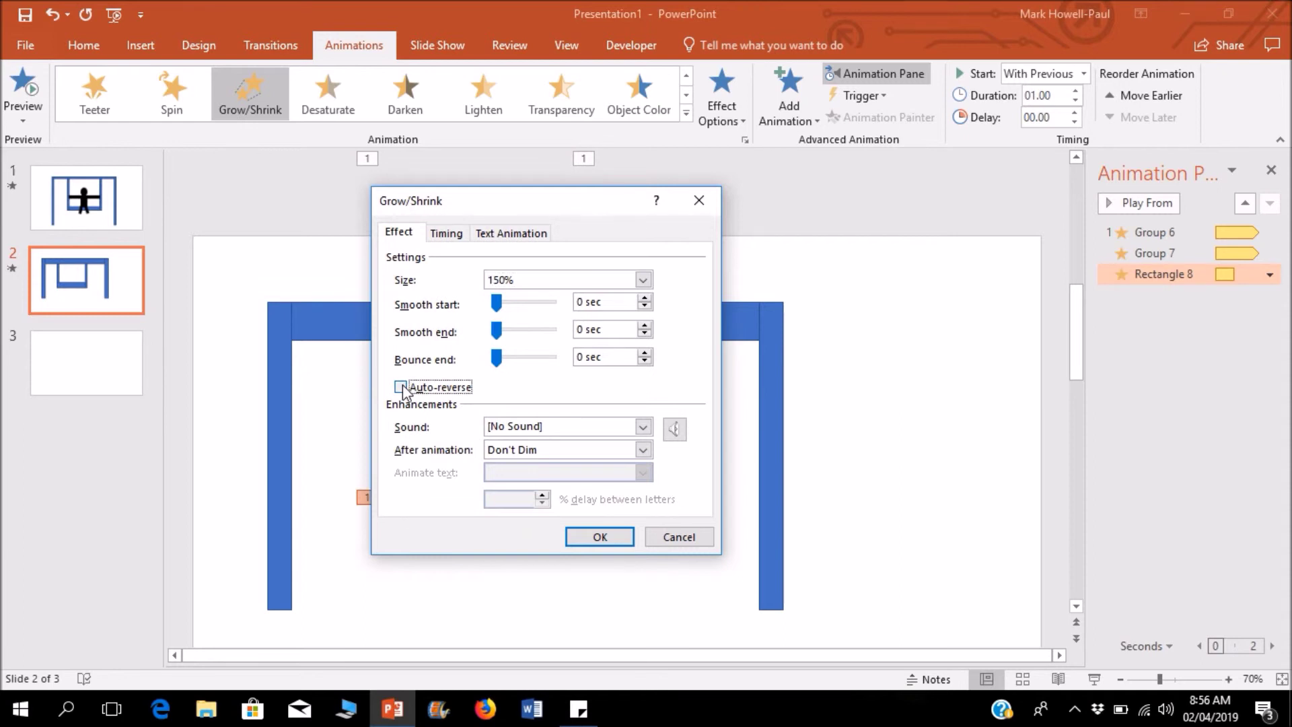
left_click(447, 233)
left_click(596, 328)
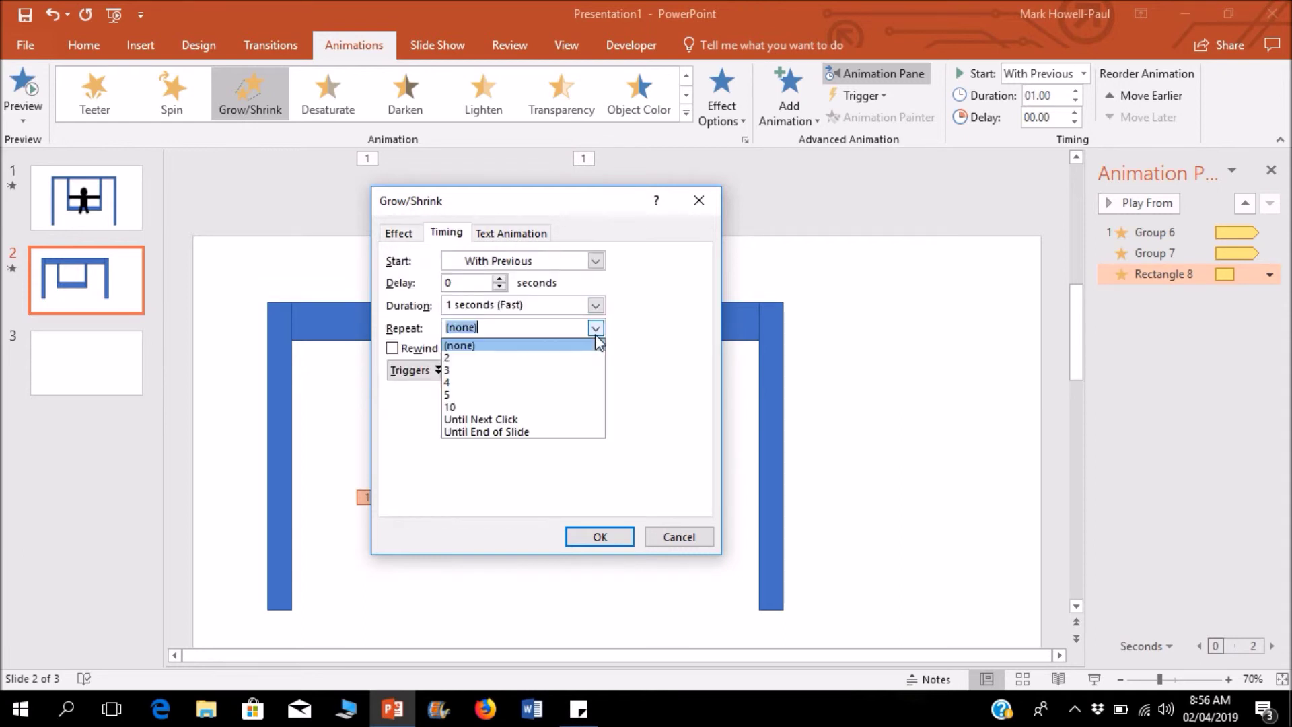
left_click(570, 433)
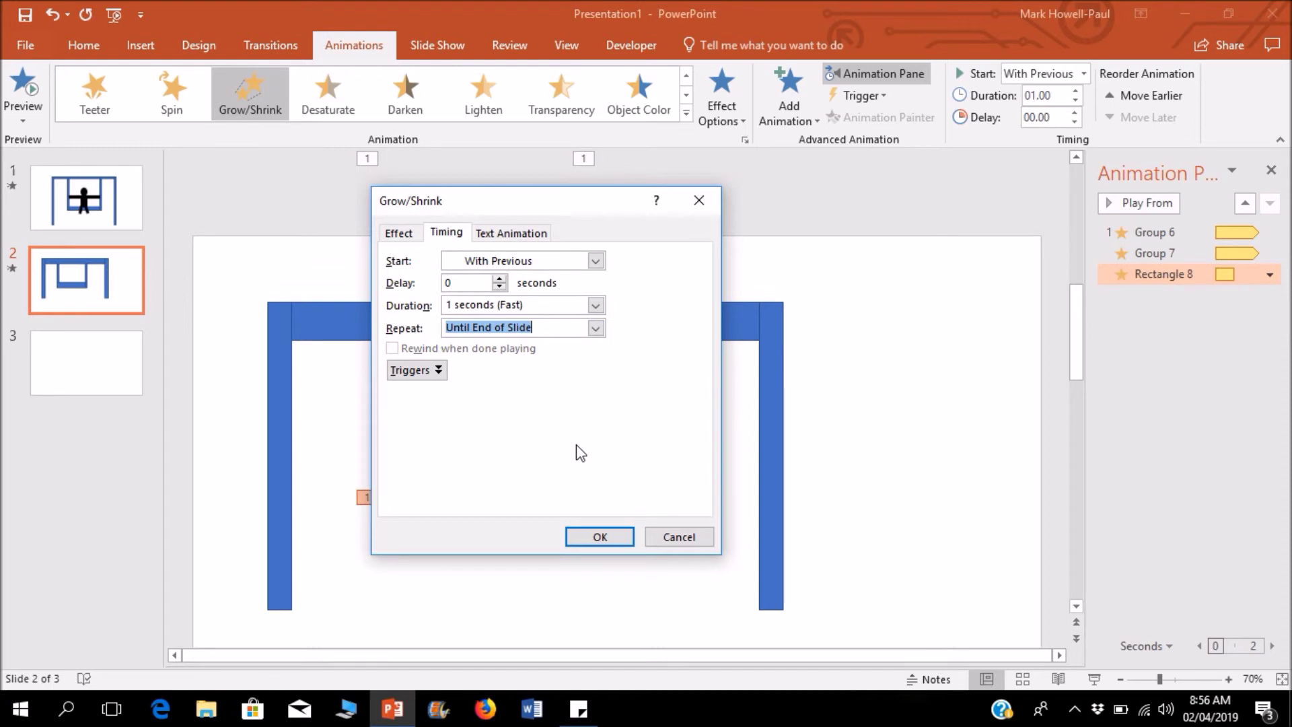
left_click(600, 534)
left_click(880, 389)
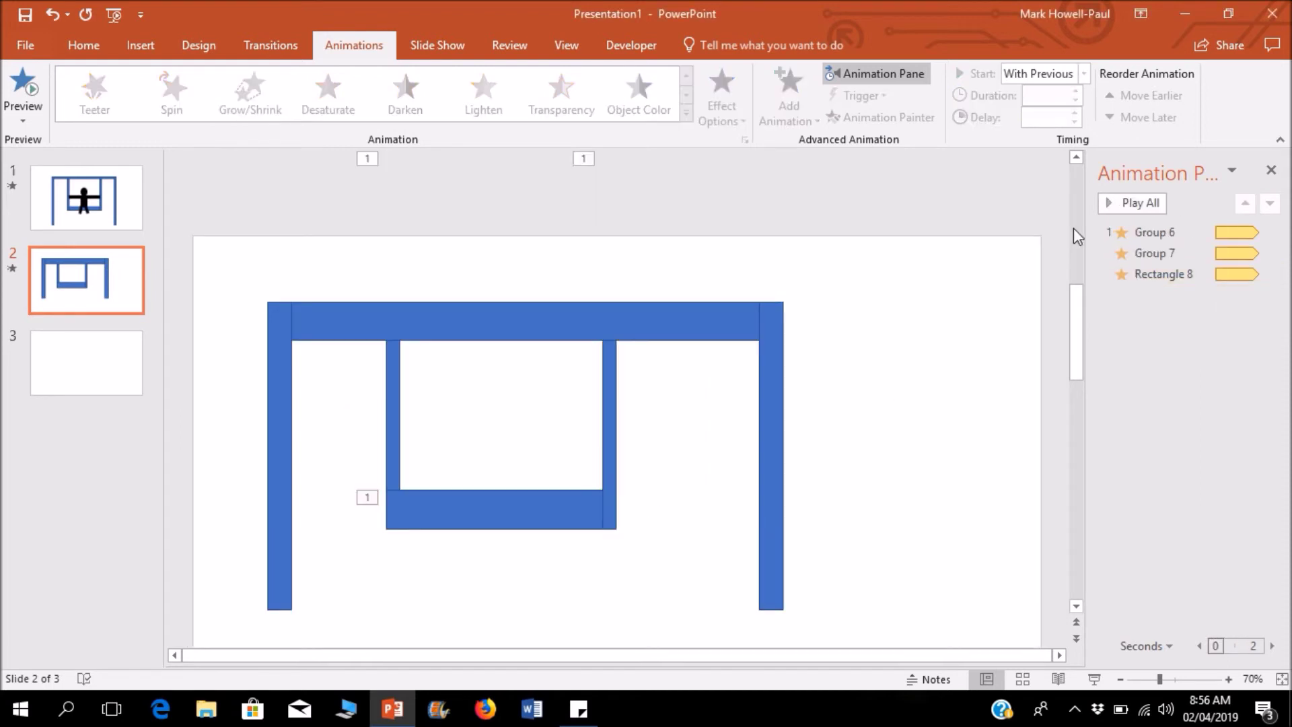
left_click(1128, 203)
Step: Stretch seat bar Rectangle 8 rightward so it meets the right chain's outer edge
left_click(596, 515)
left_click_drag(602, 509, 612, 511)
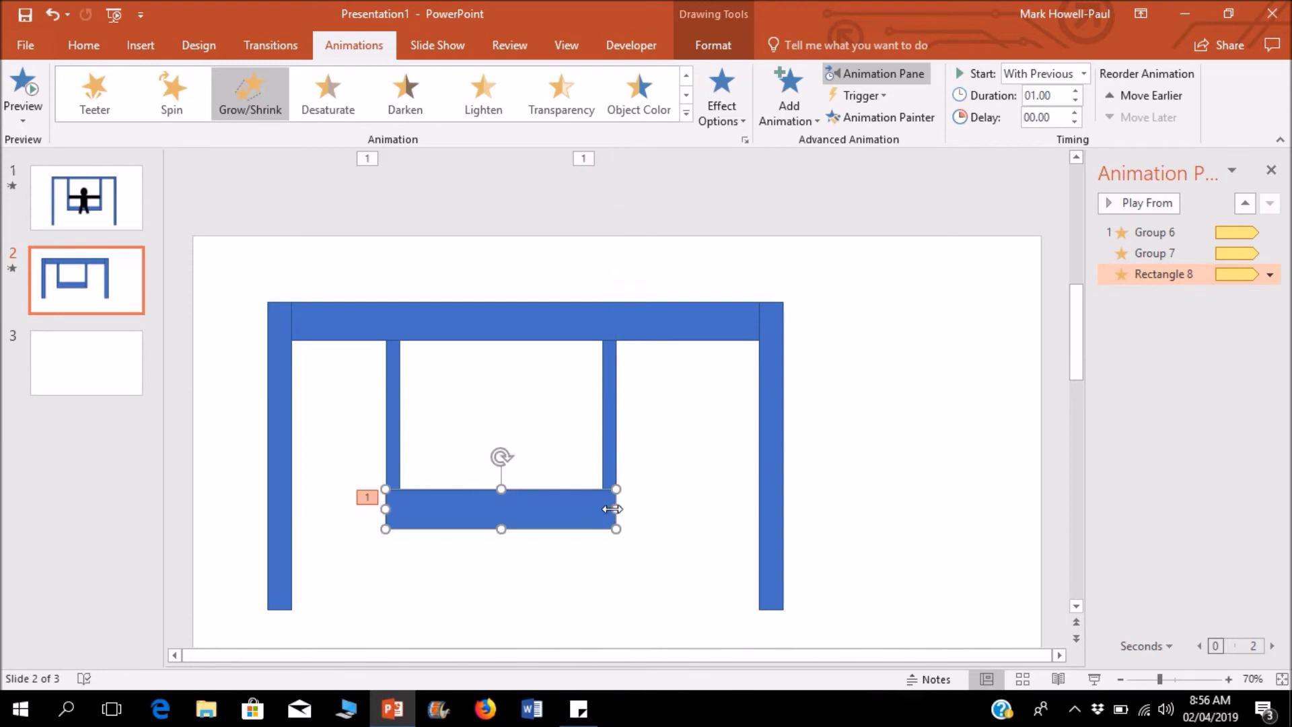
left_click(611, 446)
Step: Preview the full swing animation twice with Play All
left_click(897, 431)
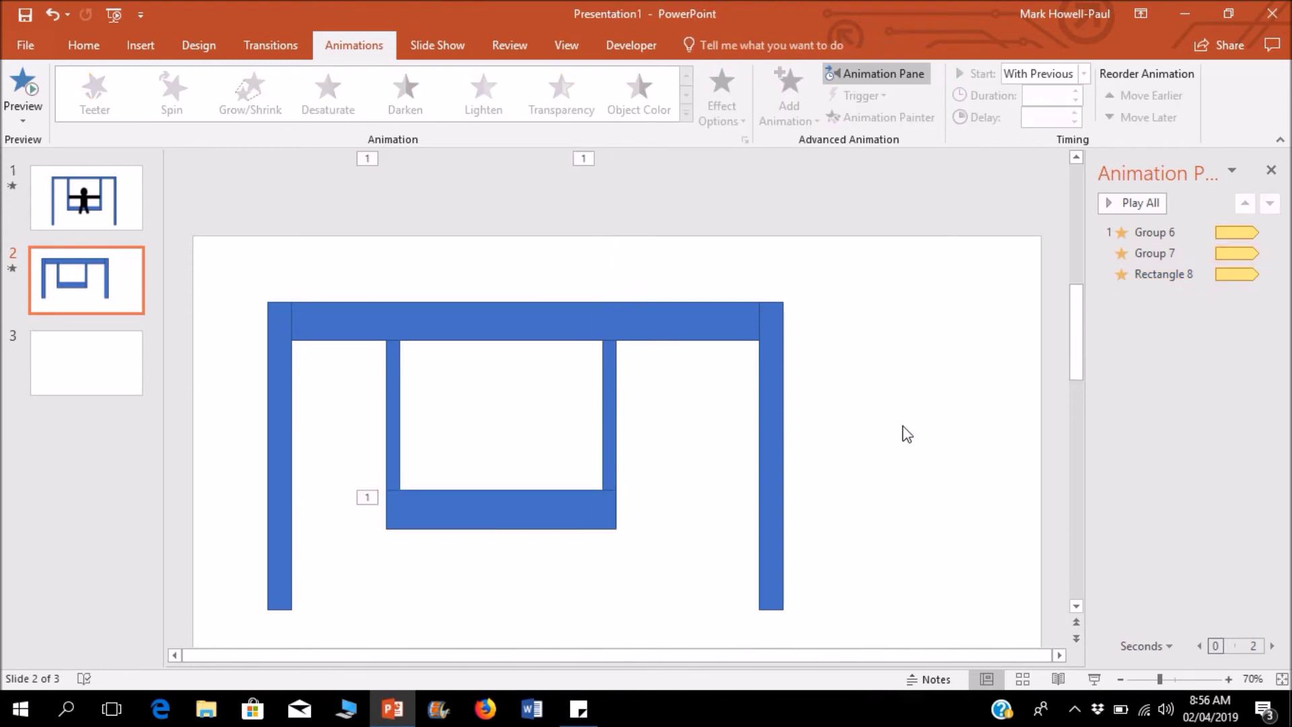
left_click(1155, 203)
left_click(1144, 205)
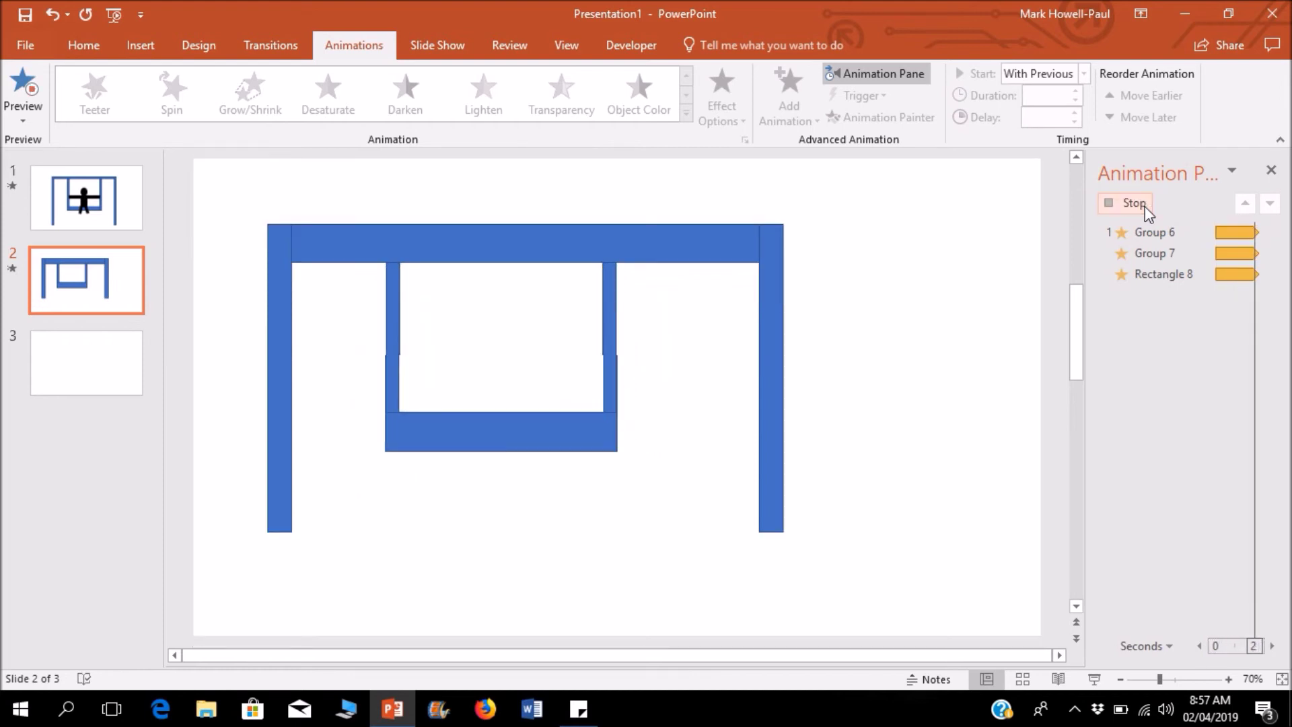
Step: Show the Slide Show options and bring slide 2 with the swing back into view
left_click(438, 45)
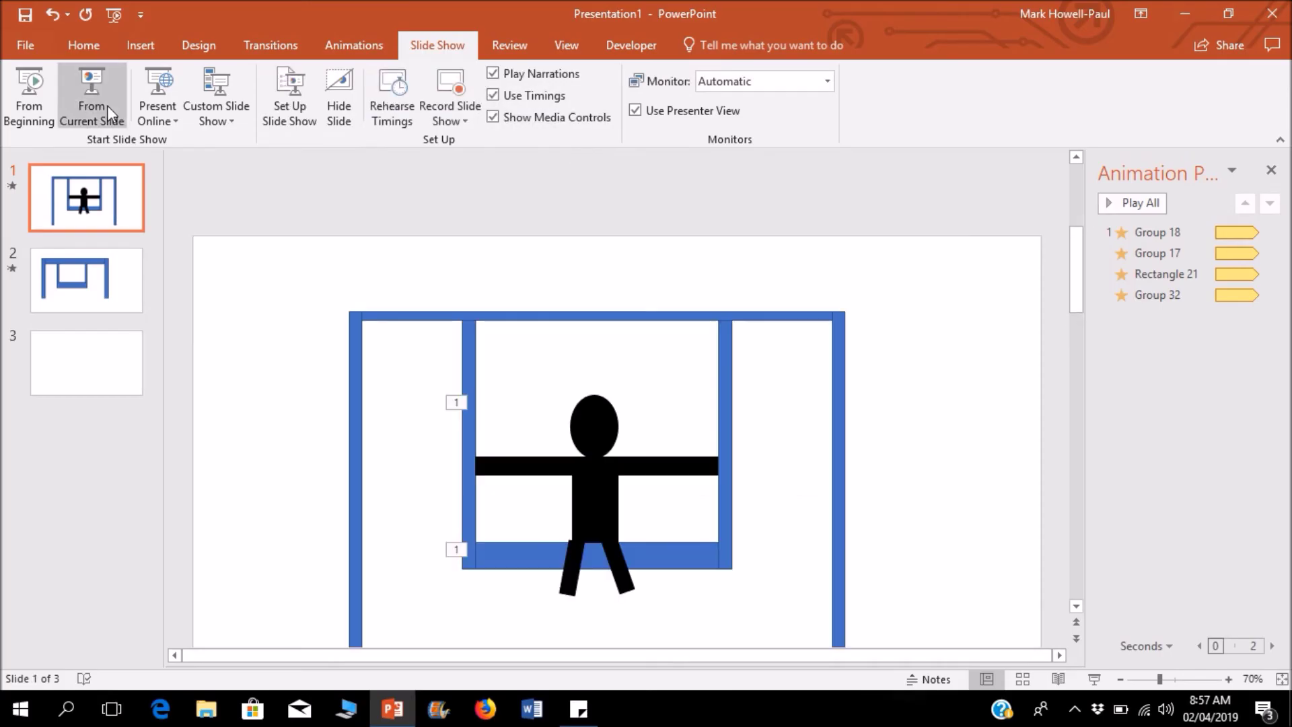
left_click(126, 256)
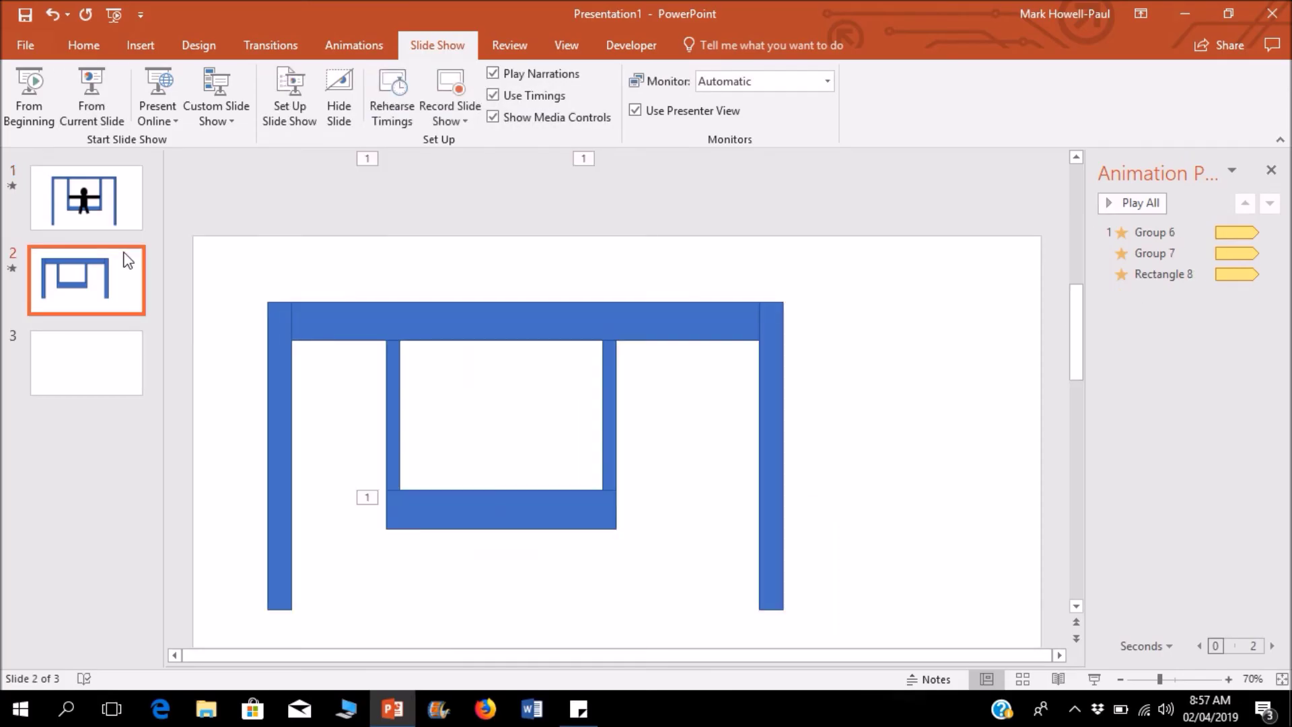